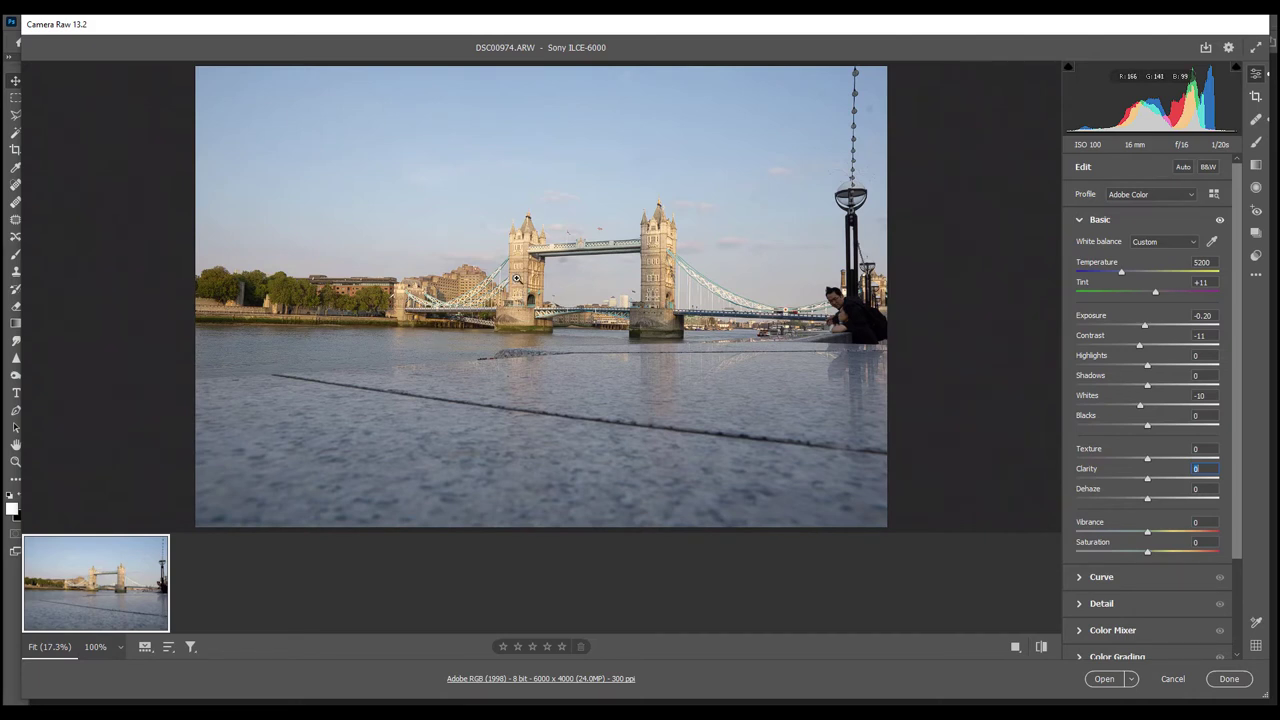
Enhance the DSC00974.ARW raw photo with Super Resolution as a new DNG image
{"action": "right_click", "coordinate": [426, 225]}
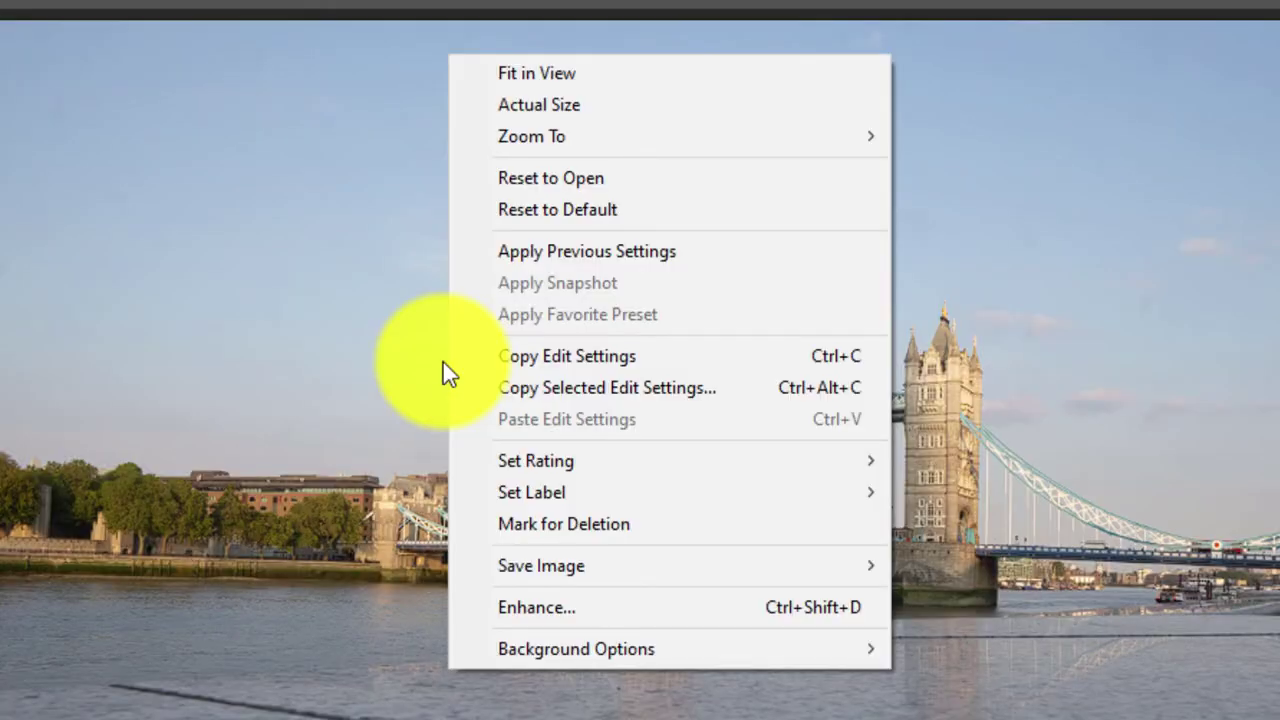
{"action": "left_click", "coordinate": [601, 607]}
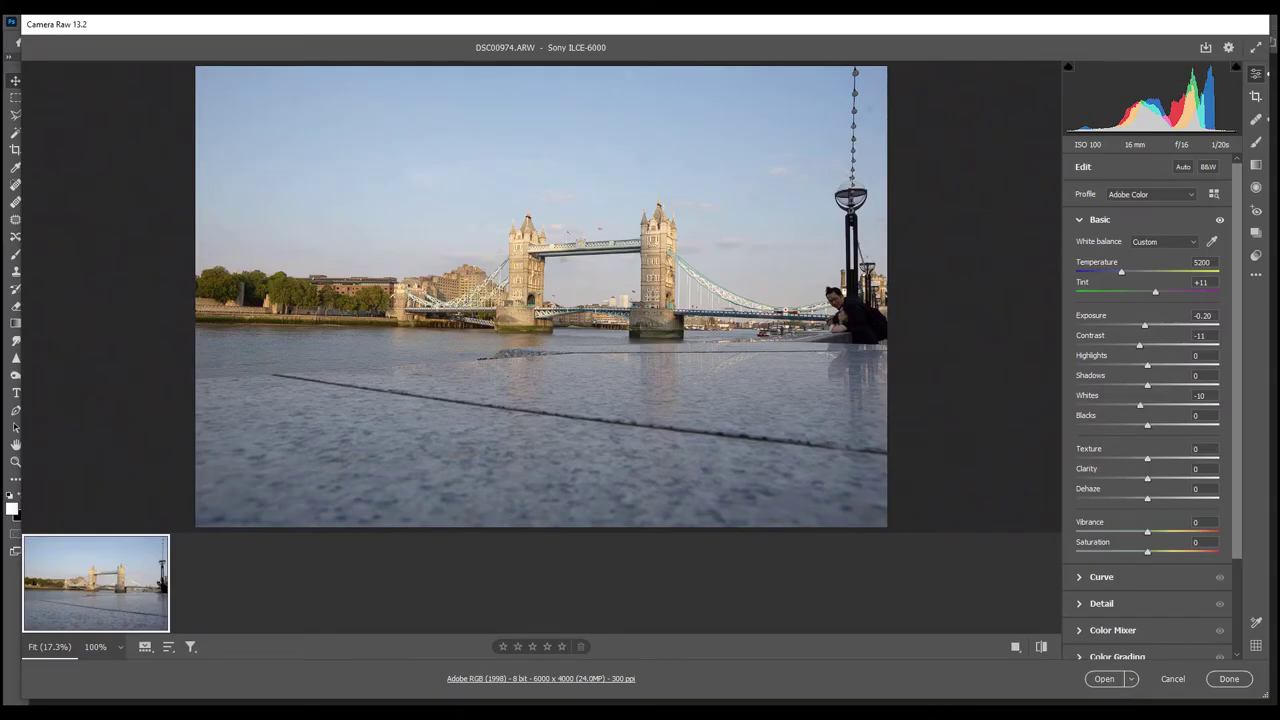
{"action": "left_click_drag", "start_coordinate": [508, 126], "coordinate": [600, 131]}
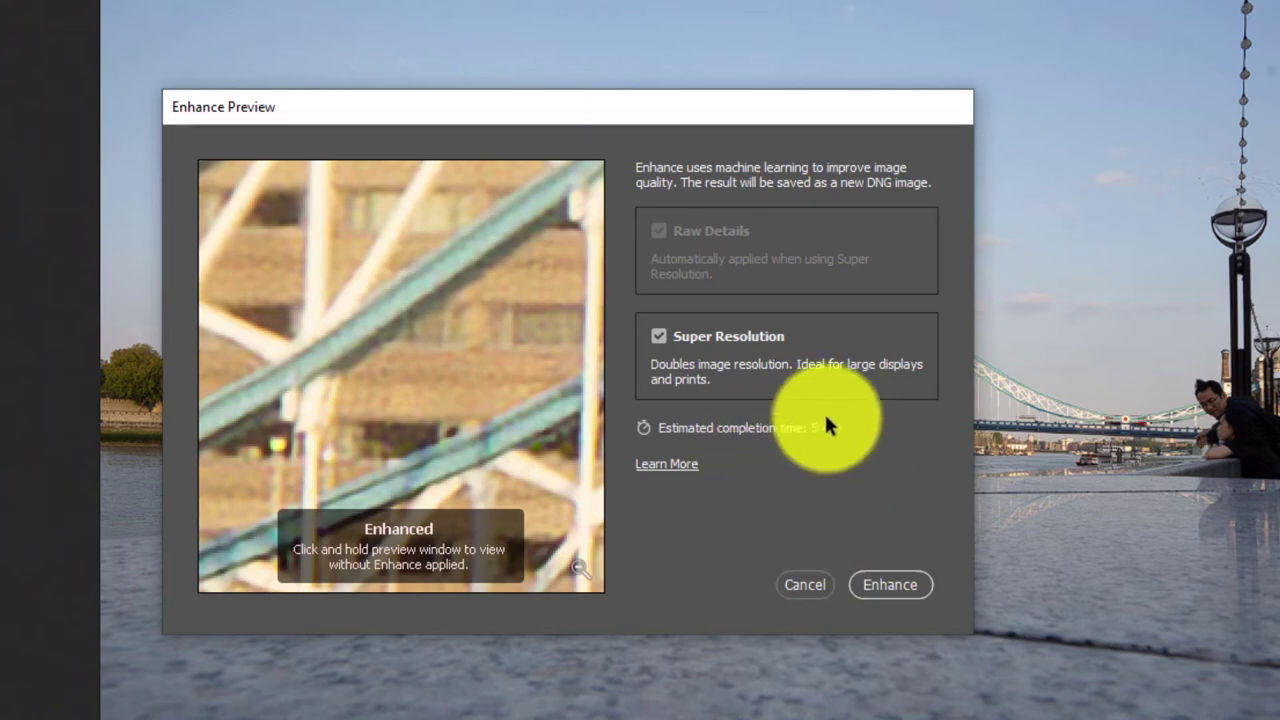
{"action": "left_click", "coordinate": [896, 588]}
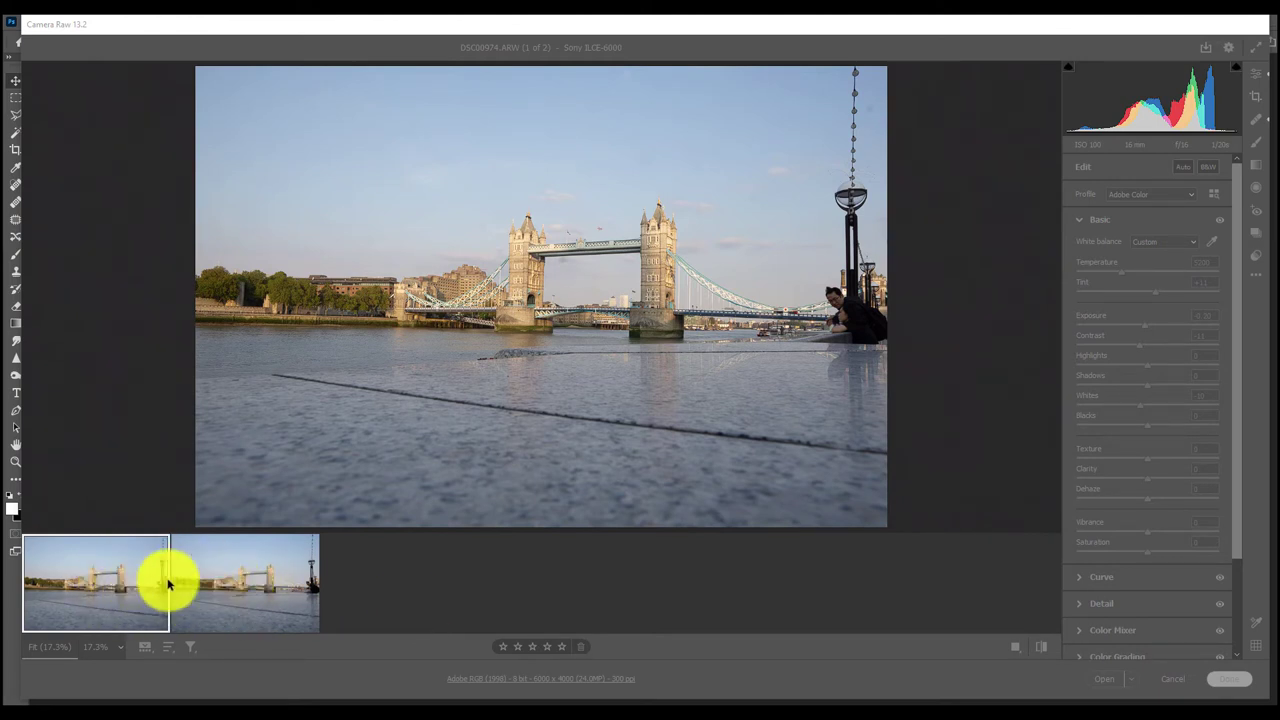
Select both the enhanced DNG and the original raw photo and open them in Photoshop
{"action": "left_click", "coordinate": [246, 600]}
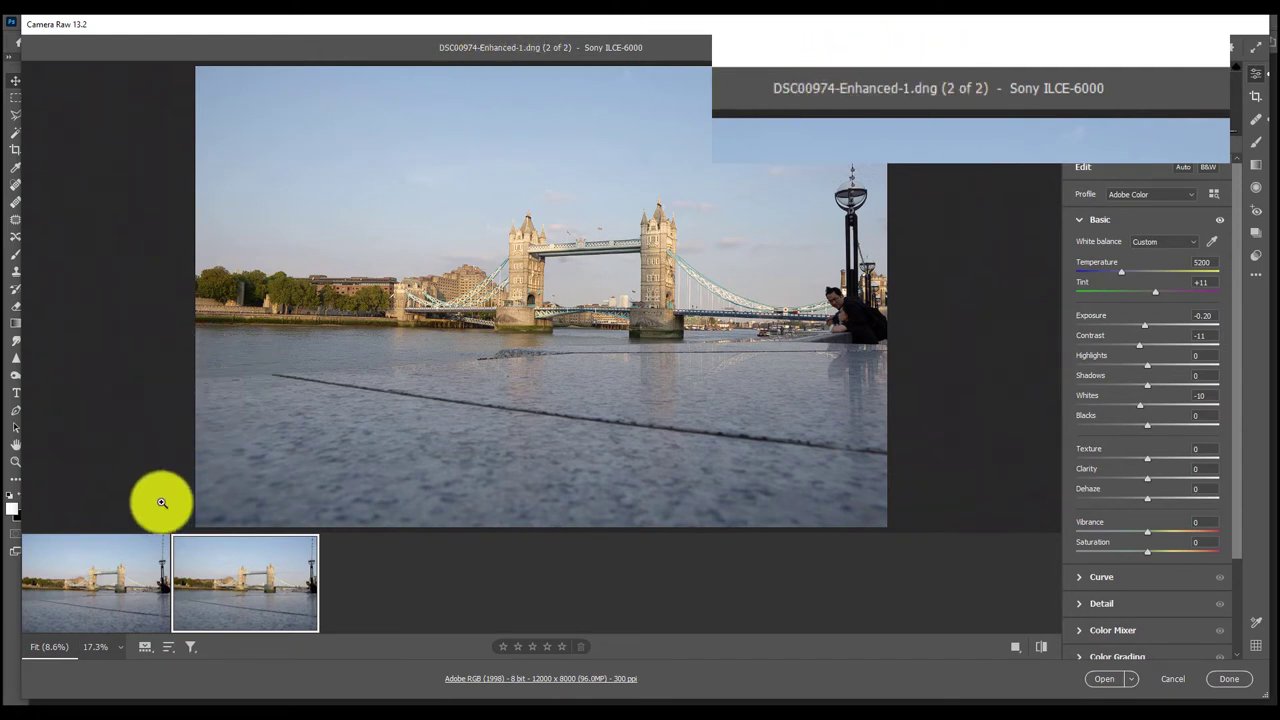
{"action": "left_click", "coordinate": [104, 603], "text": "shift"}
{"action": "left_click", "coordinate": [1104, 680]}
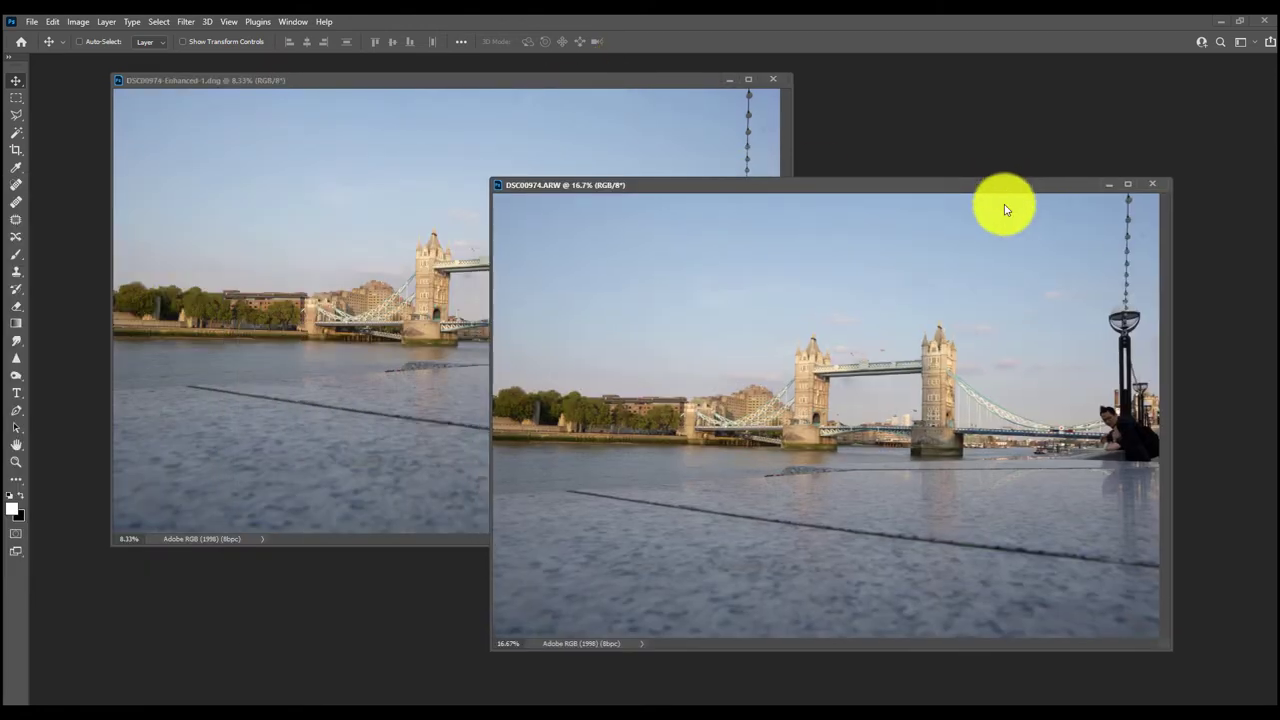
Show the layer list beside the photos and rearrange the two overlapping document windows
{"action": "left_click_drag", "start_coordinate": [1006, 188], "coordinate": [1006, 217]}
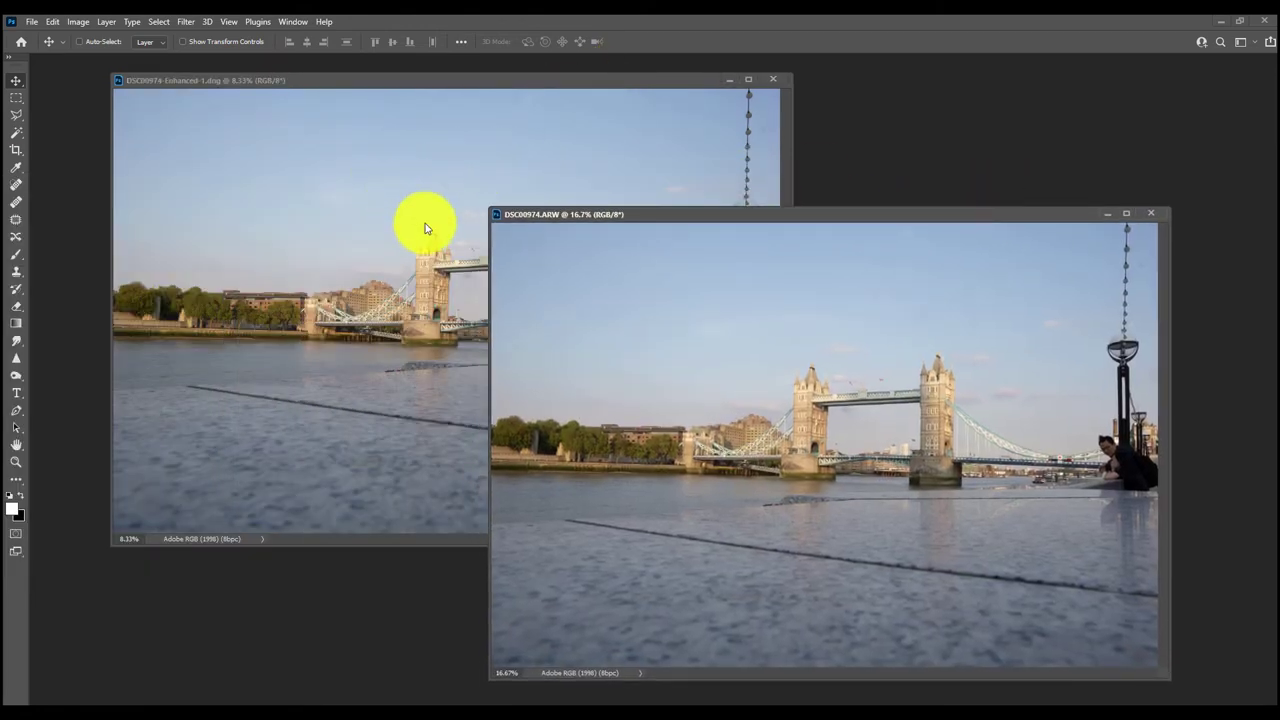
{"action": "key", "text": "F7"}
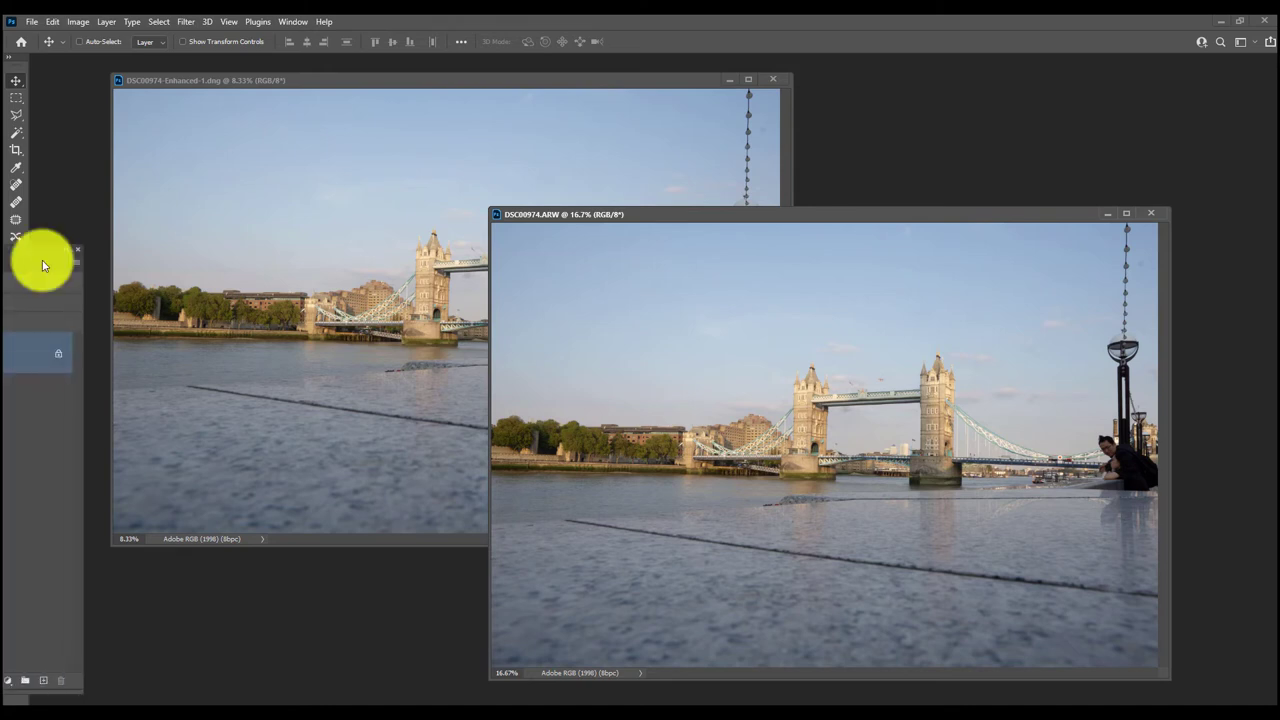
{"action": "left_click_drag", "start_coordinate": [1051, 229], "coordinate": [1112, 240]}
{"action": "left_click_drag", "start_coordinate": [829, 214], "coordinate": [605, 207]}
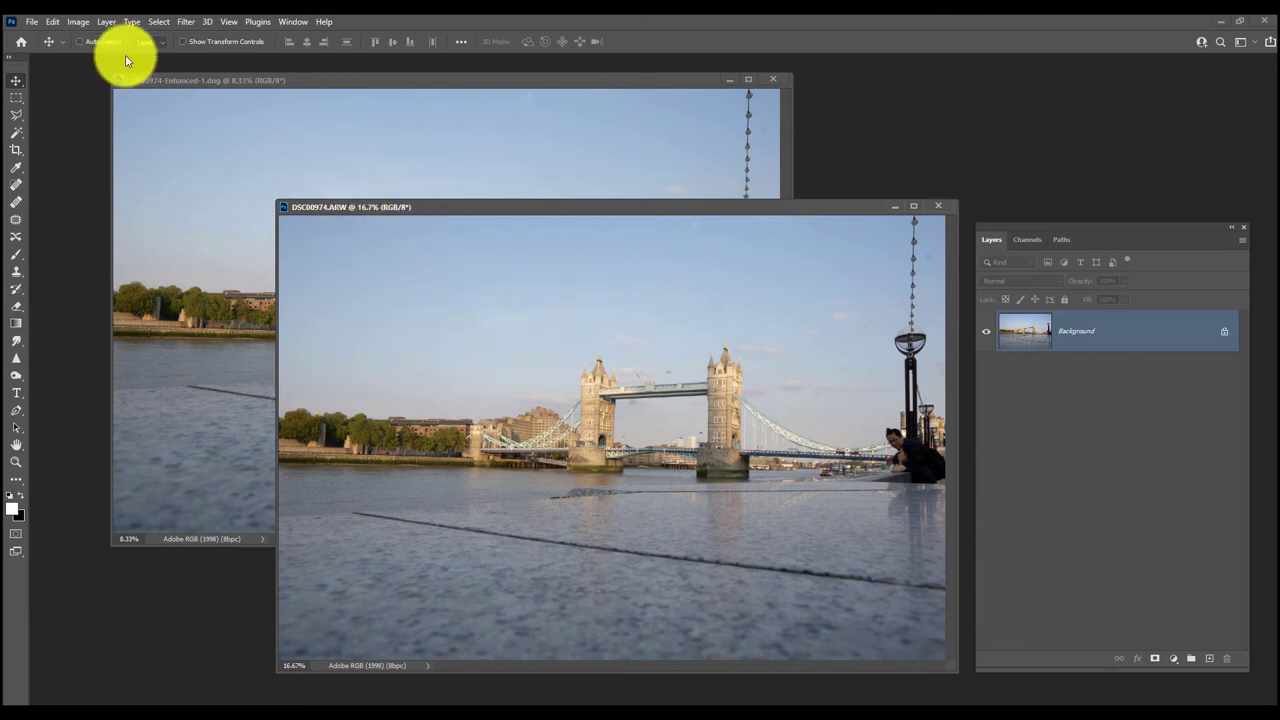
{"action": "left_click", "coordinate": [172, 172]}
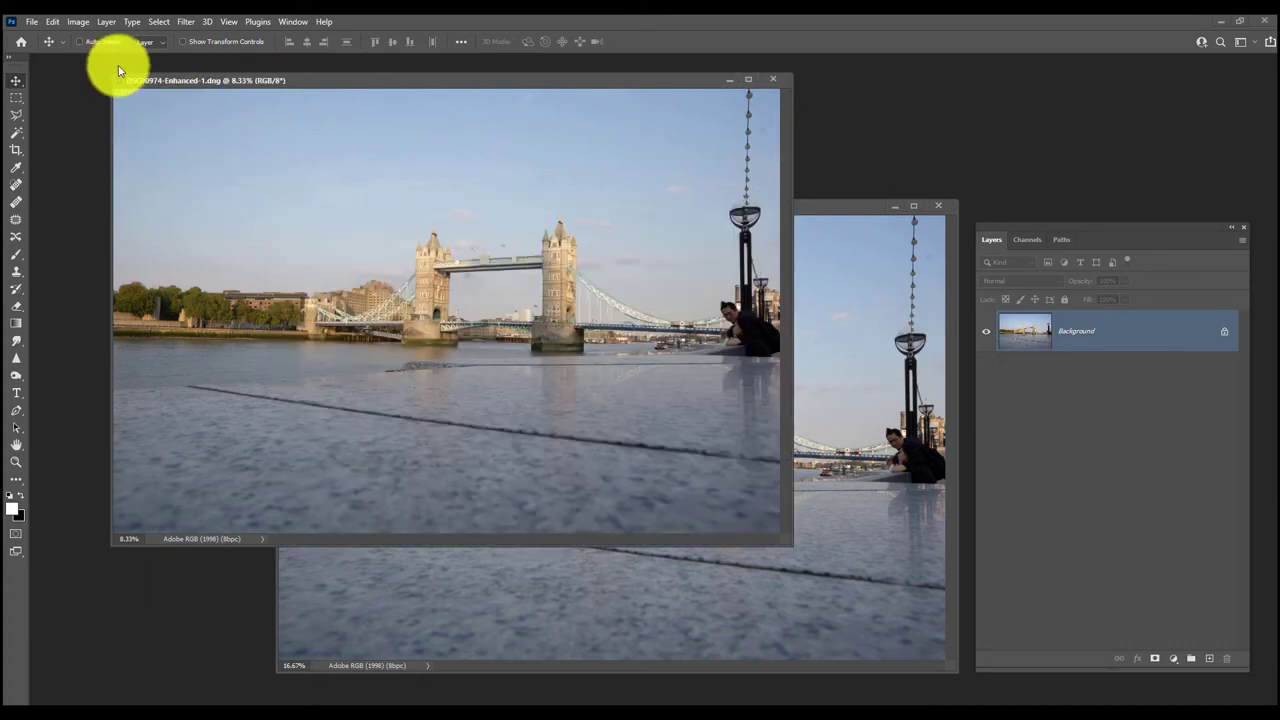
Resize the original DSC00974.ARW image to 200 percent in width and height, with automatic resampling
{"action": "left_click", "coordinate": [847, 338]}
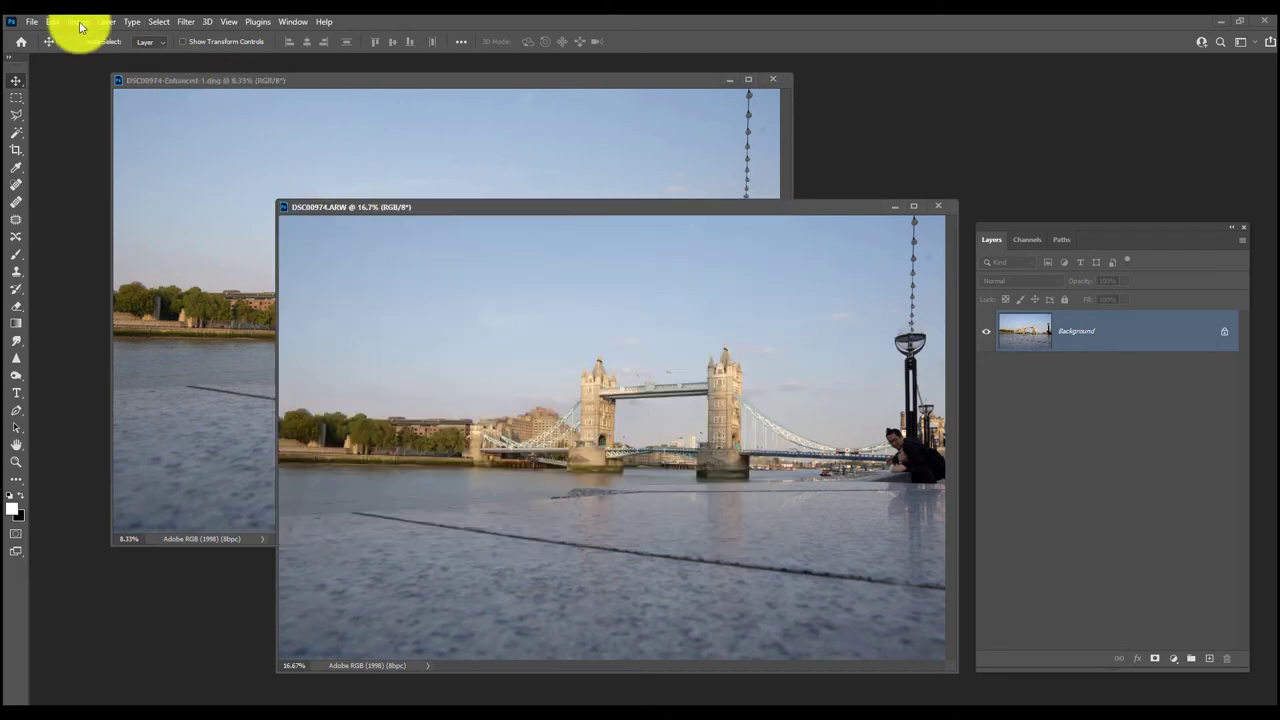
{"action": "left_click", "coordinate": [79, 21]}
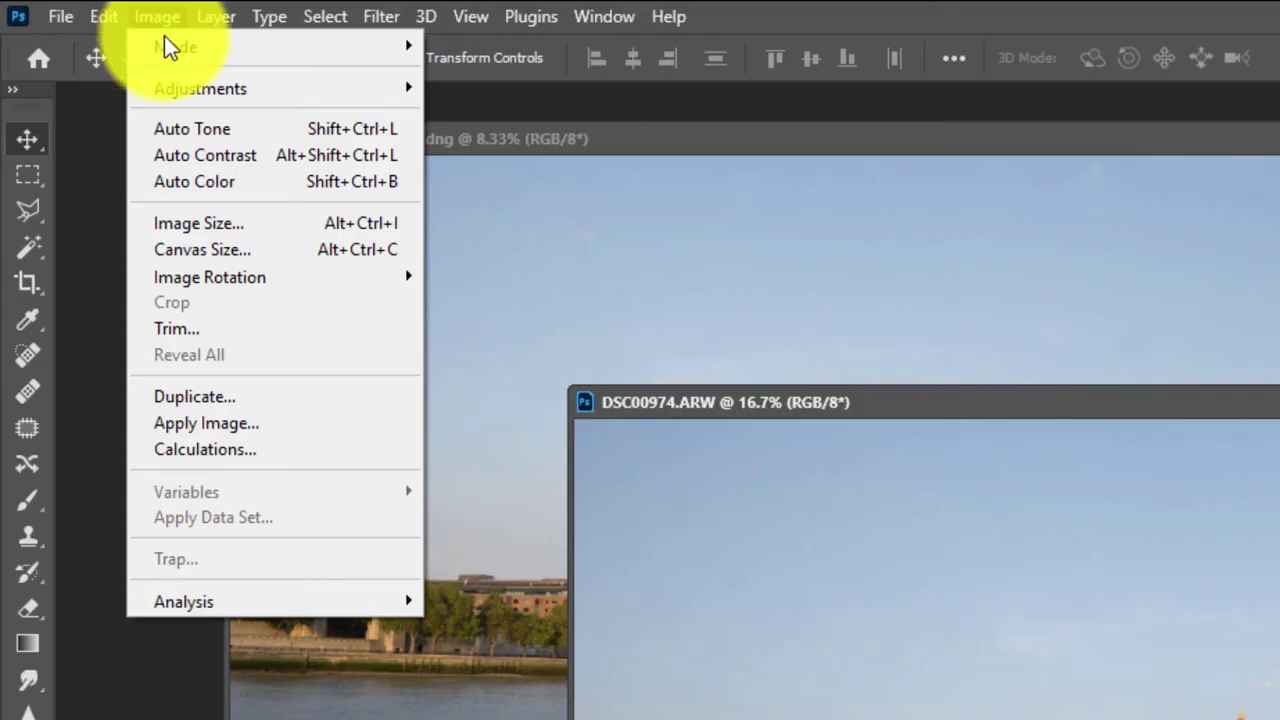
{"action": "left_click", "coordinate": [200, 225]}
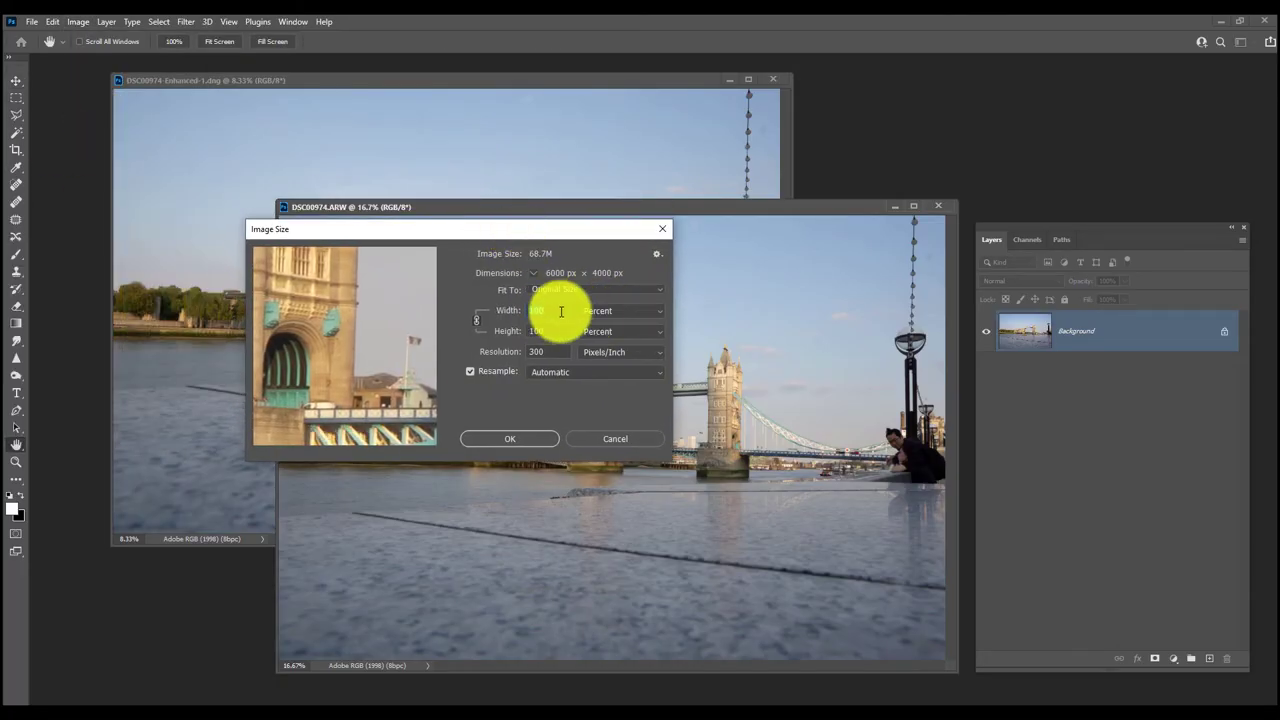
{"action": "left_click", "coordinate": [605, 311]}
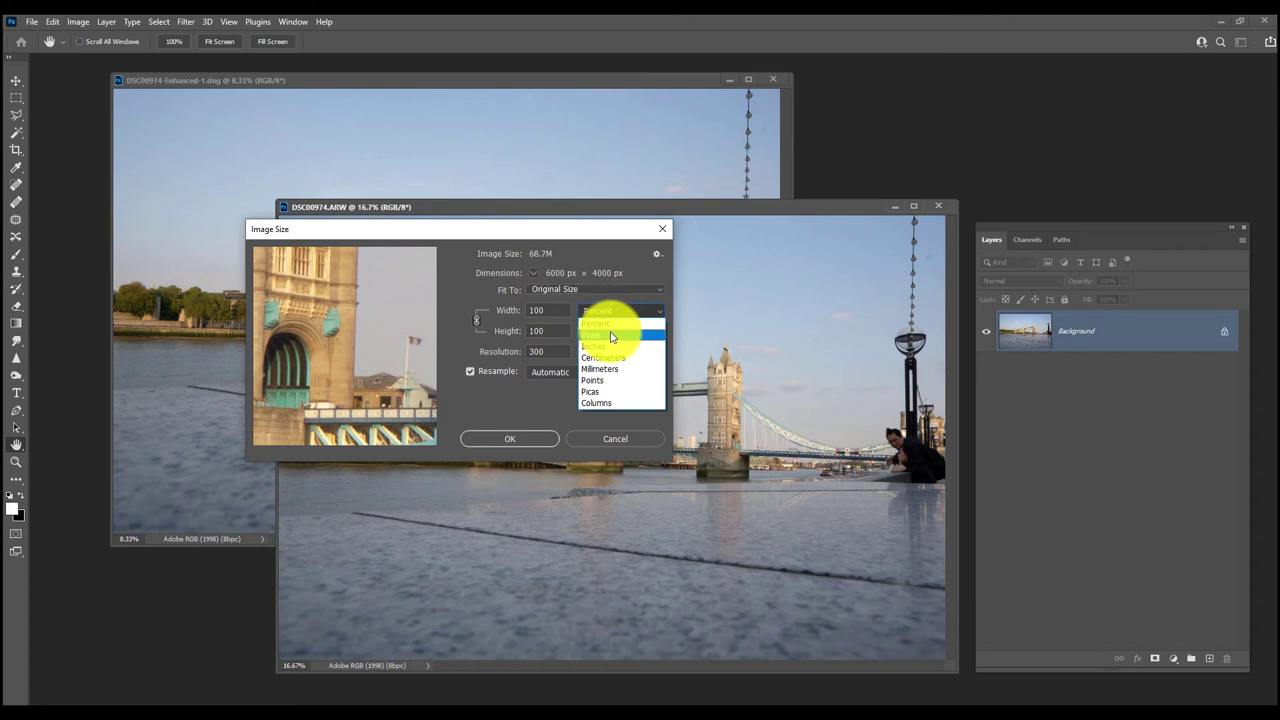
{"action": "left_click", "coordinate": [610, 322]}
{"action": "left_click", "coordinate": [612, 313]}
{"action": "left_click", "coordinate": [612, 323]}
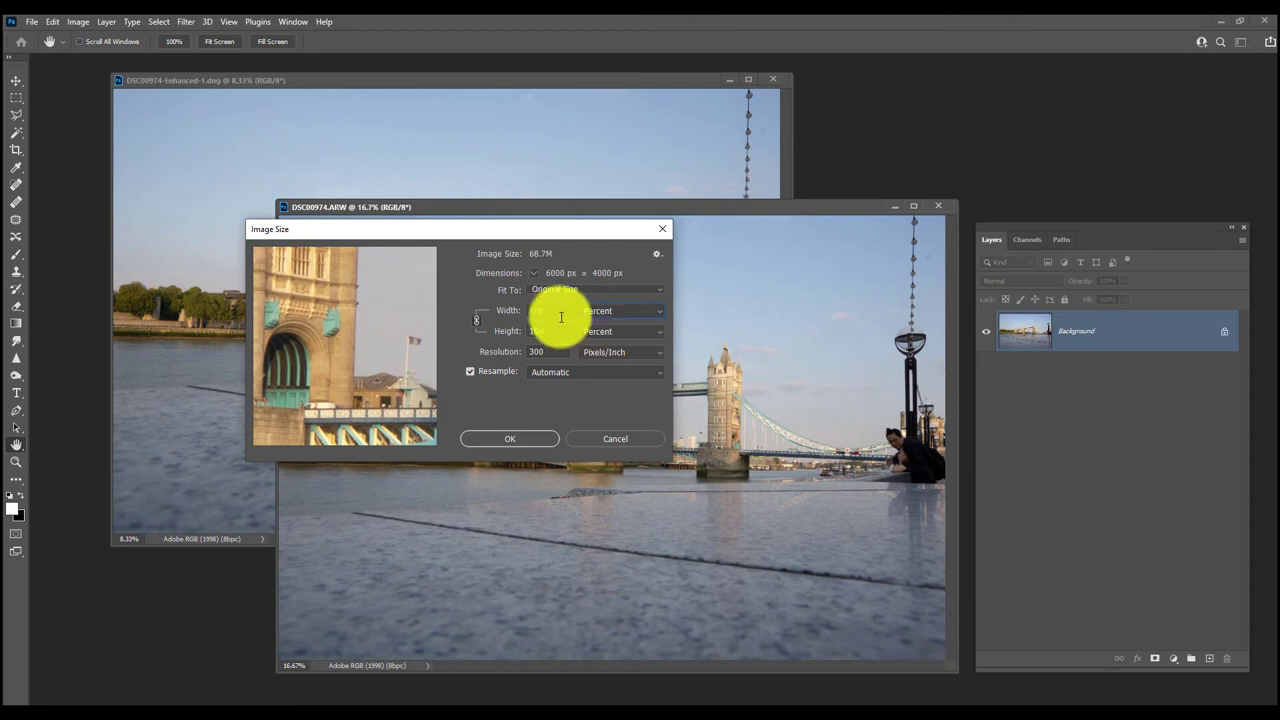
{"action": "type", "text": "200"}
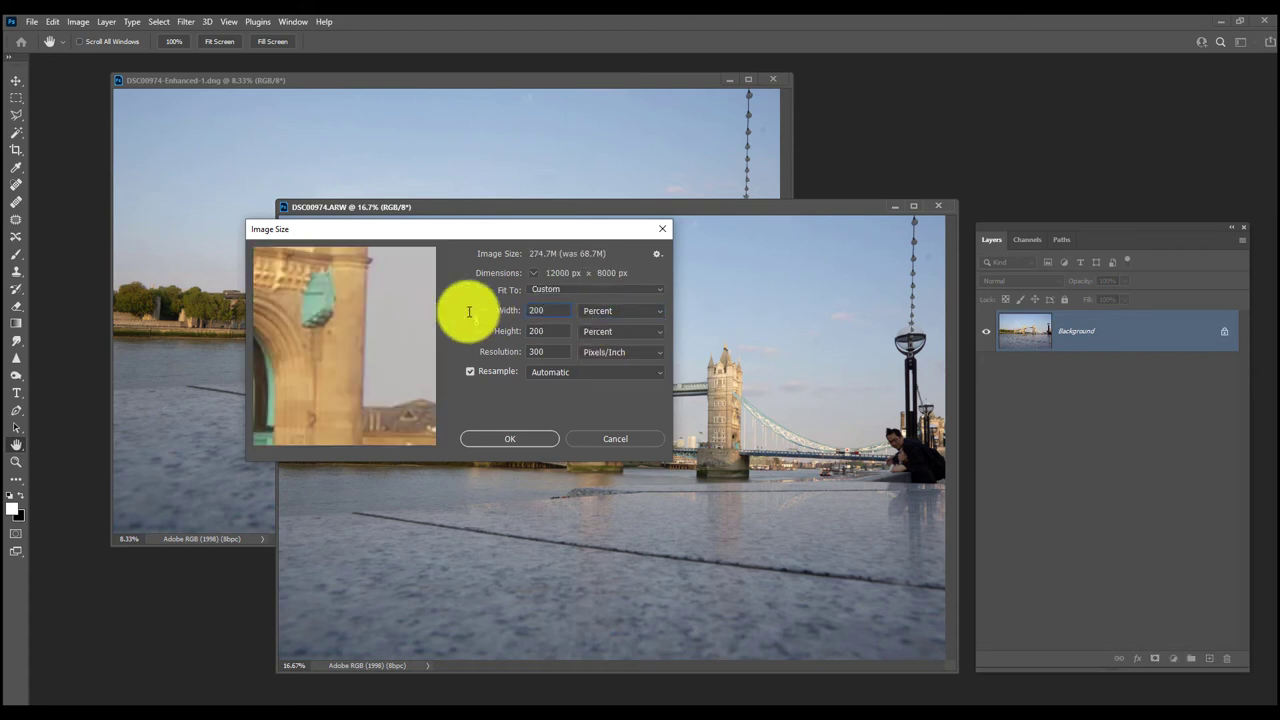
{"action": "key", "text": "Return"}
Copy the enlarged original into the DSC00974-Enhanced-1.dng document as a new layer, and put the original's window away
{"action": "key", "text": "v"}
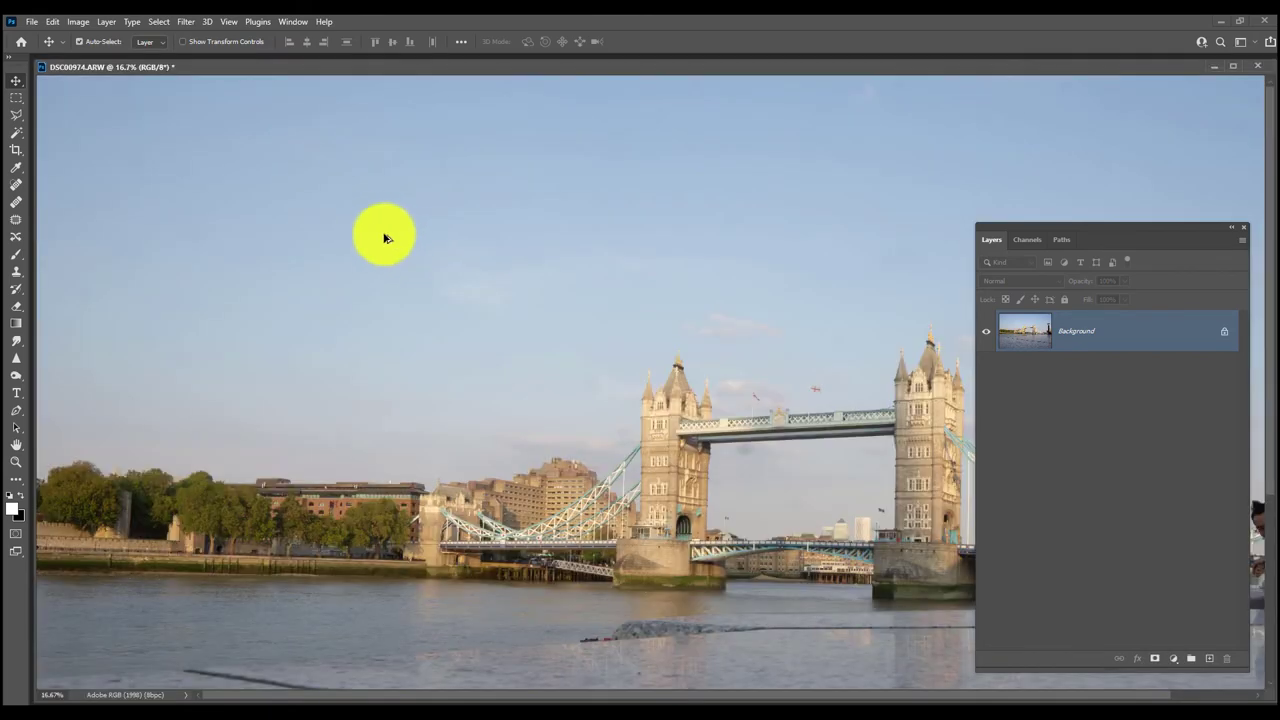
{"action": "key", "text": "ctrl+minus"}
{"action": "key", "text": "ctrl+minus"}
{"action": "key", "text": "ctrl+minus"}
{"action": "left_click_drag", "start_coordinate": [306, 74], "coordinate": [706, 297]}
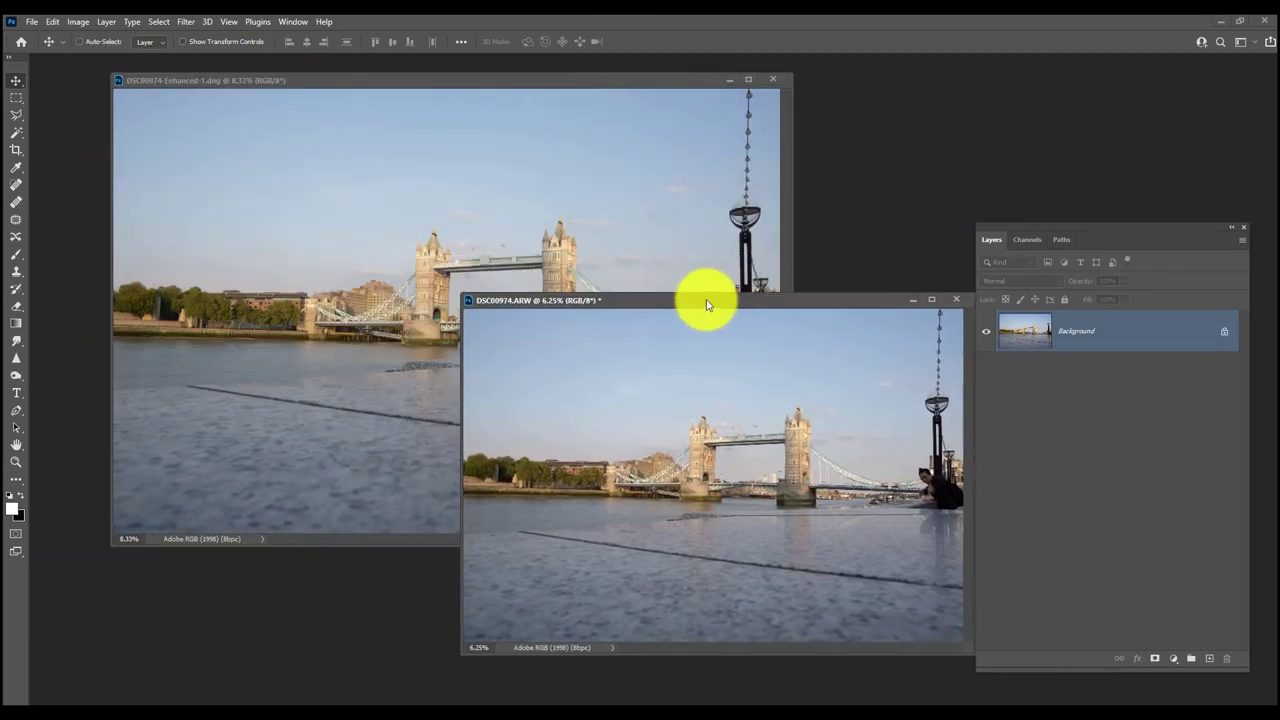
{"action": "left_click_drag", "start_coordinate": [666, 414], "coordinate": [452, 264]}
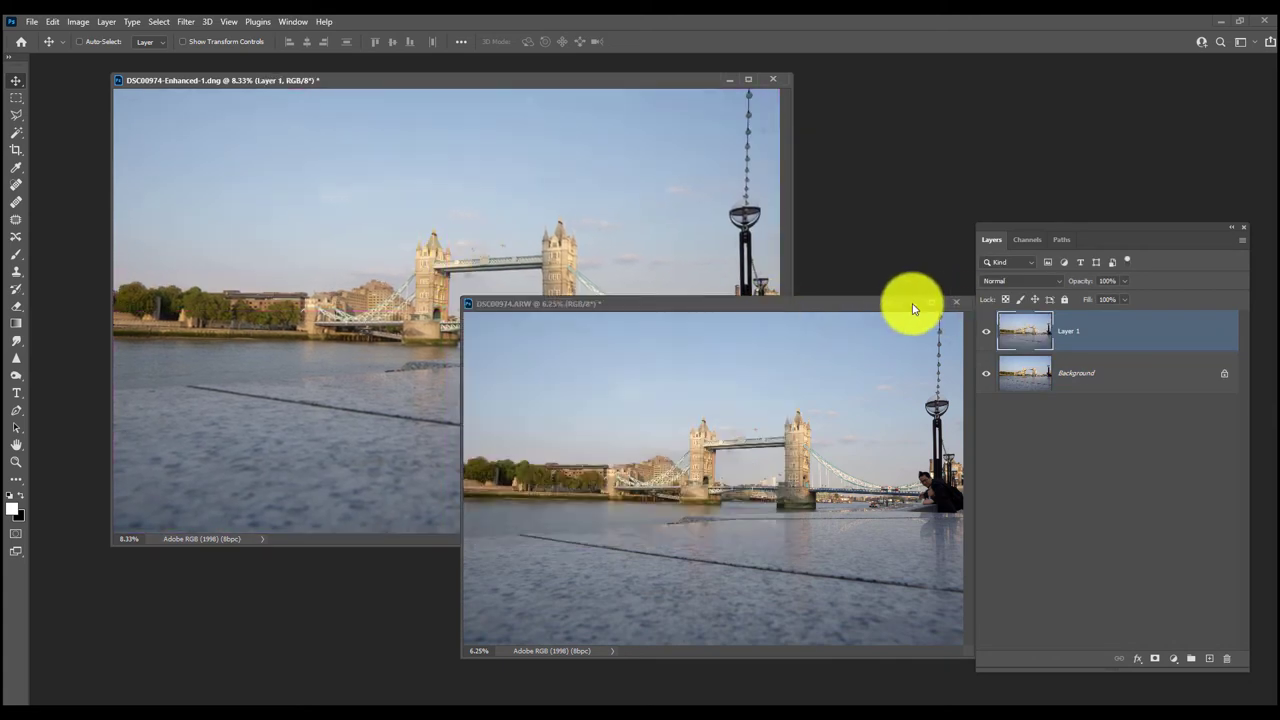
{"action": "left_click", "coordinate": [912, 302]}
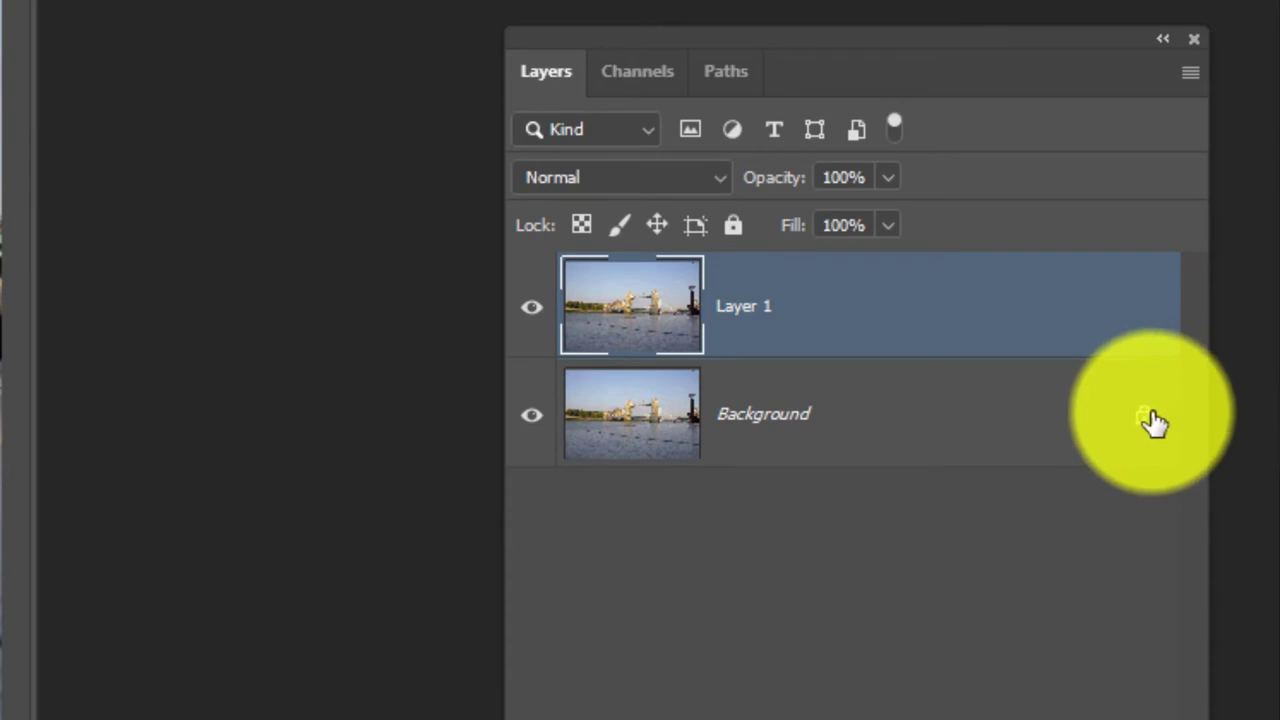
Unlock the background layer and rename it Super Res, and rename the layer above it Original
{"action": "left_click", "coordinate": [1225, 374]}
{"action": "double_click", "coordinate": [745, 414]}
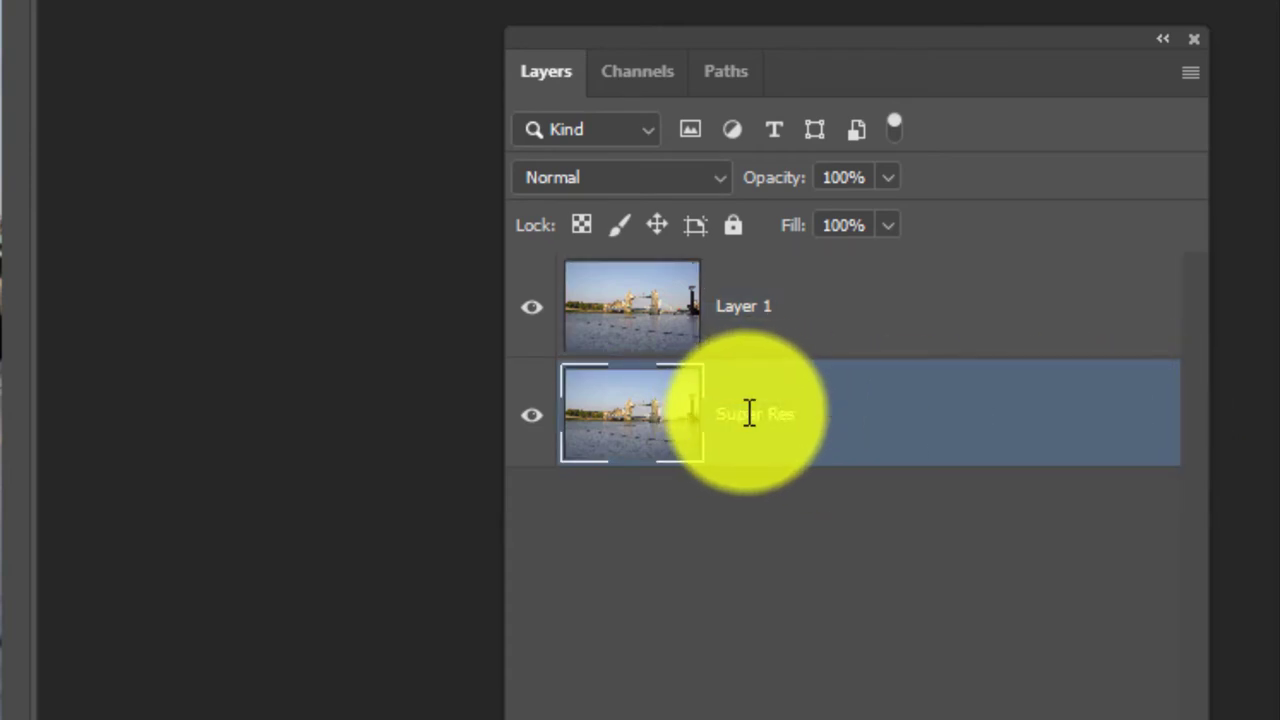
{"action": "type", "text": "Super Res"}
{"action": "key", "text": "Return"}
{"action": "double_click", "coordinate": [747, 307]}
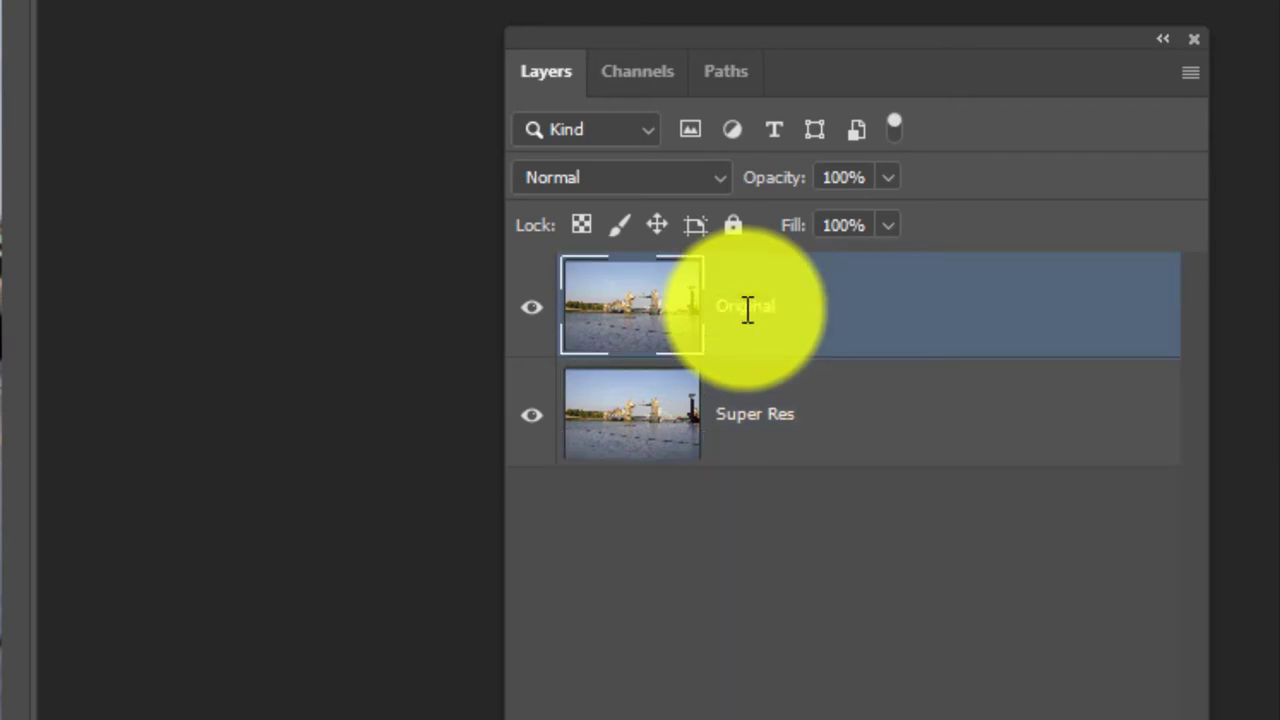
{"action": "type", "text": "Original"}
{"action": "key", "text": "Return"}
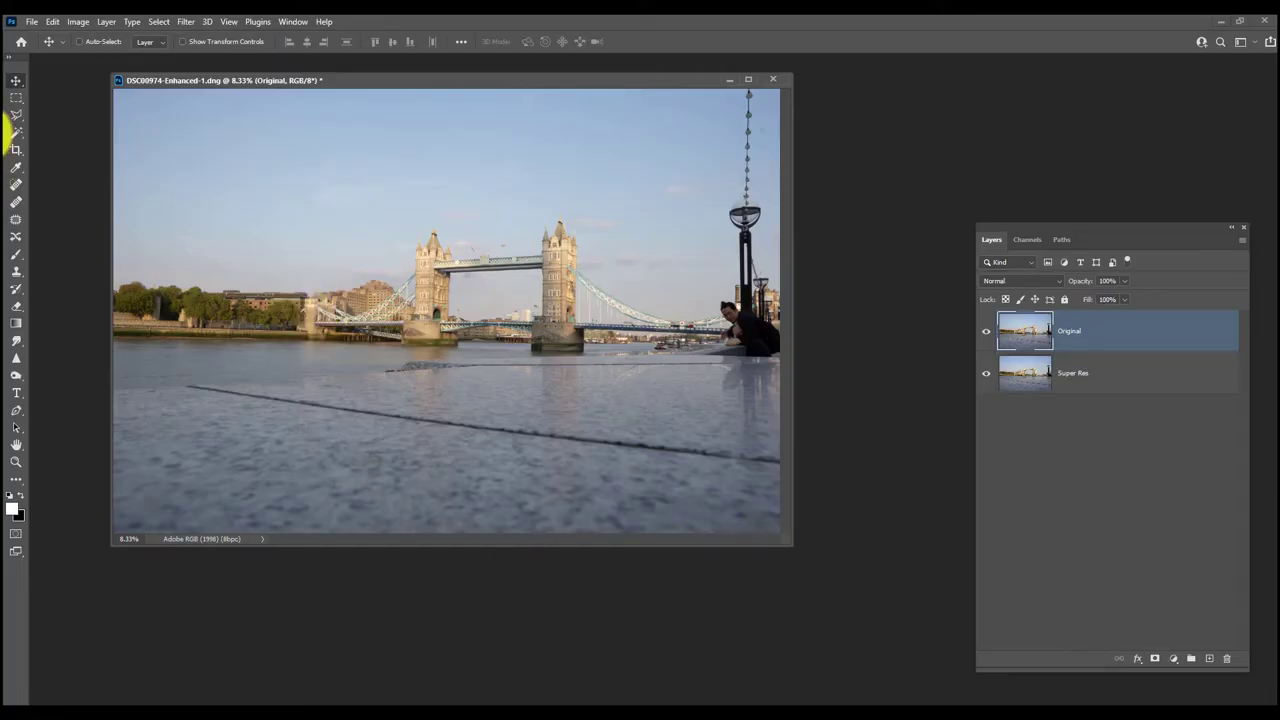
Compare the bridge tower's spires and windows at 200% with the Original layer hidden and shown
{"action": "scroll", "coordinate": [271, 94], "scroll_direction": "up", "scroll_amount": 3}
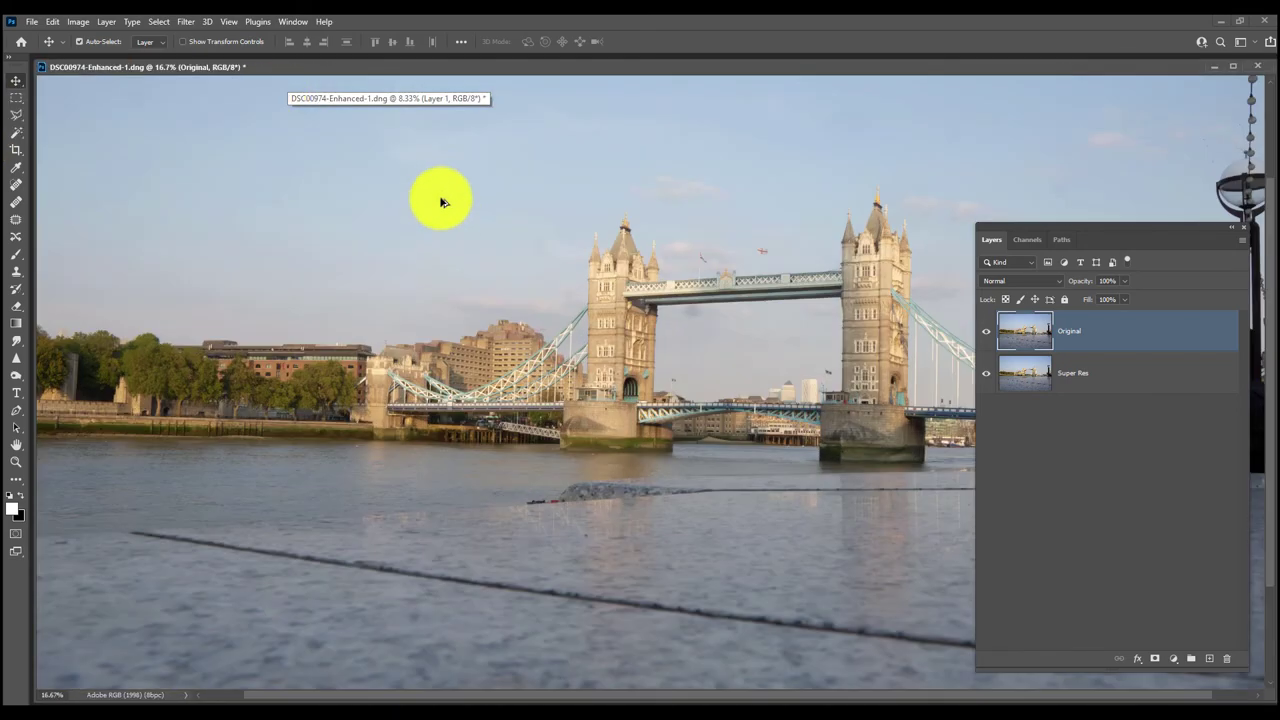
{"action": "scroll", "coordinate": [513, 245], "scroll_direction": "up", "scroll_amount": 3}
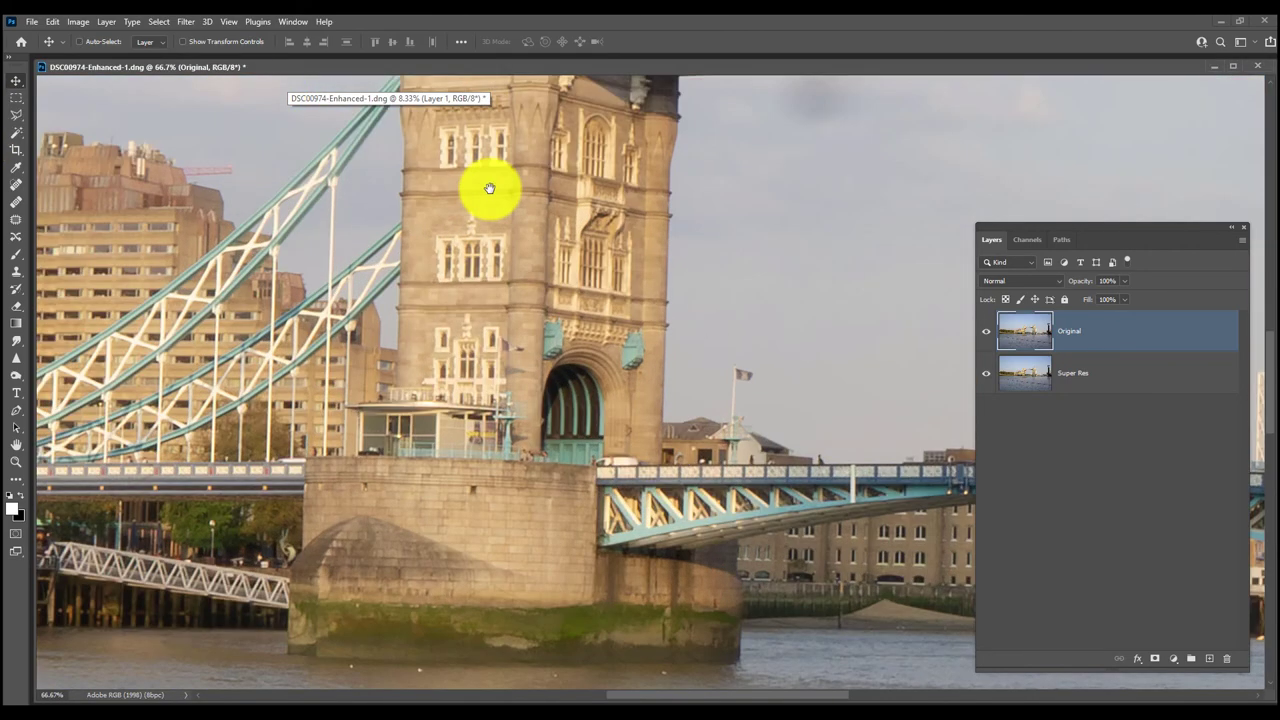
{"action": "left_click_drag", "start_coordinate": [489, 188], "coordinate": [520, 571]}
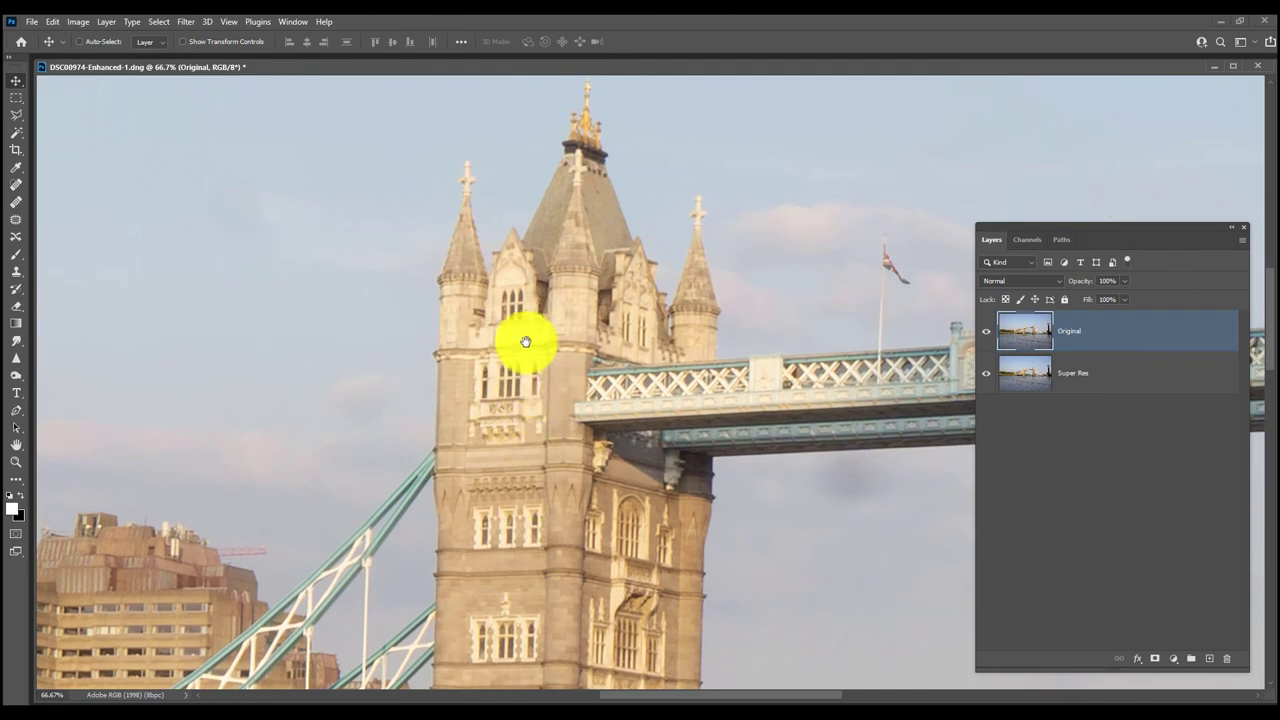
{"action": "scroll", "coordinate": [509, 297], "scroll_direction": "up", "scroll_amount": 1}
{"action": "left_click_drag", "start_coordinate": [491, 363], "coordinate": [515, 481]}
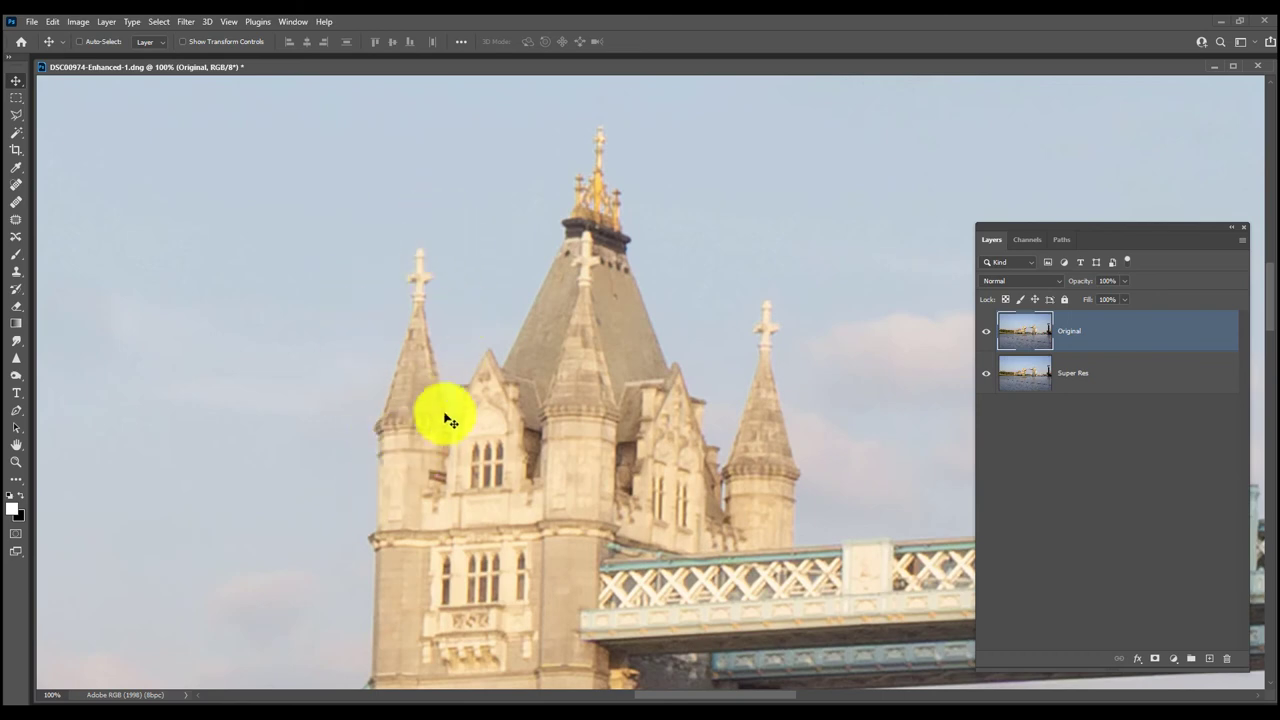
{"action": "key", "text": "ctrl+plus"}
{"action": "left_click_drag", "start_coordinate": [286, 374], "coordinate": [571, 420]}
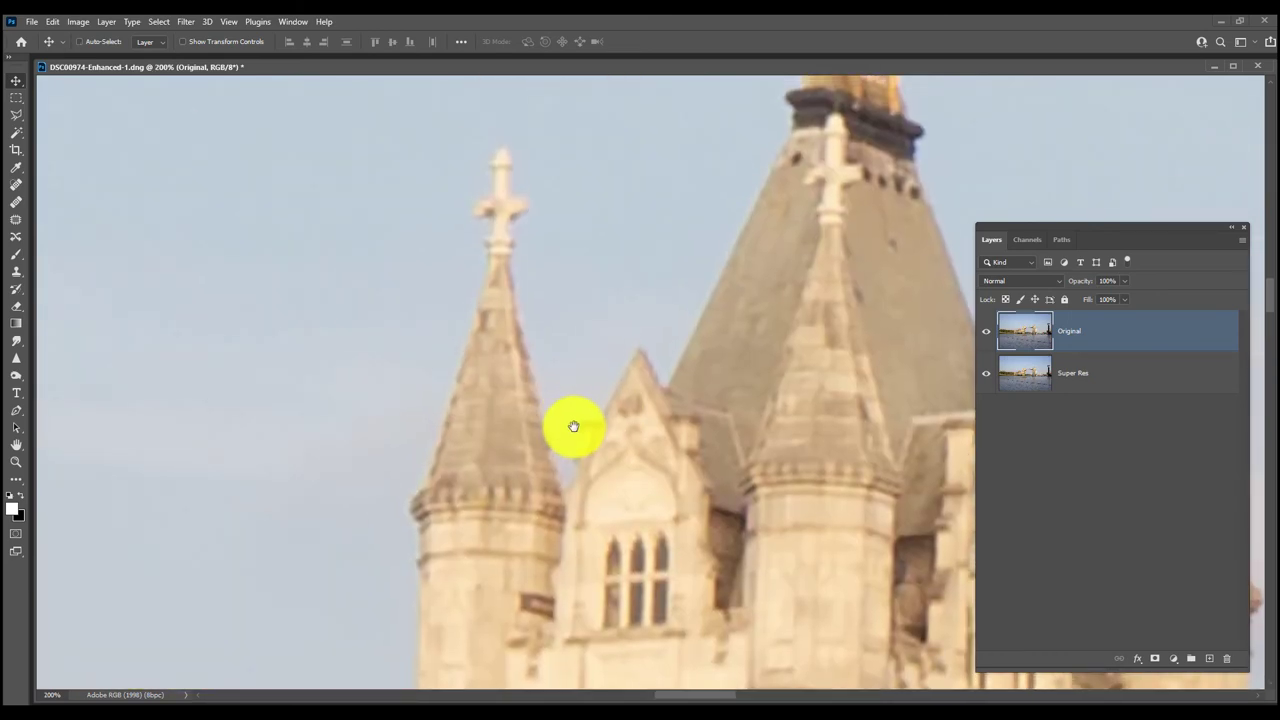
{"action": "left_click", "coordinate": [988, 334]}
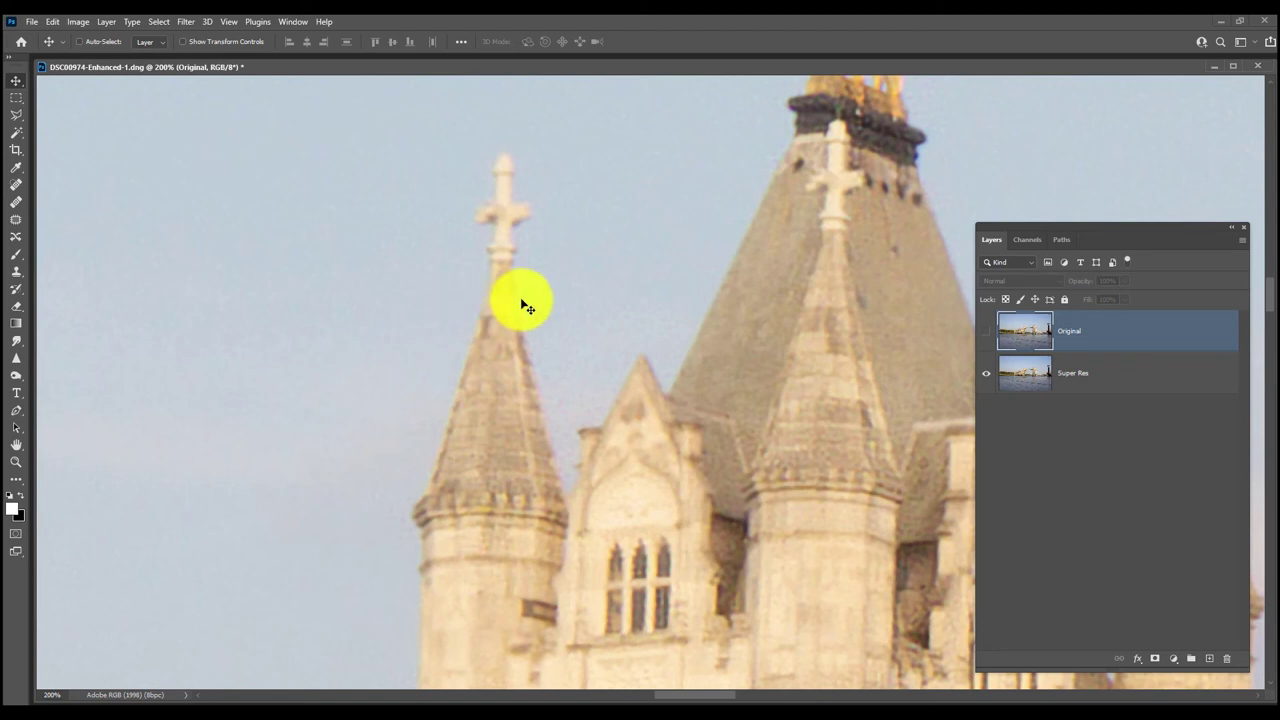
{"action": "left_click", "coordinate": [989, 333]}
{"action": "left_click", "coordinate": [989, 333]}
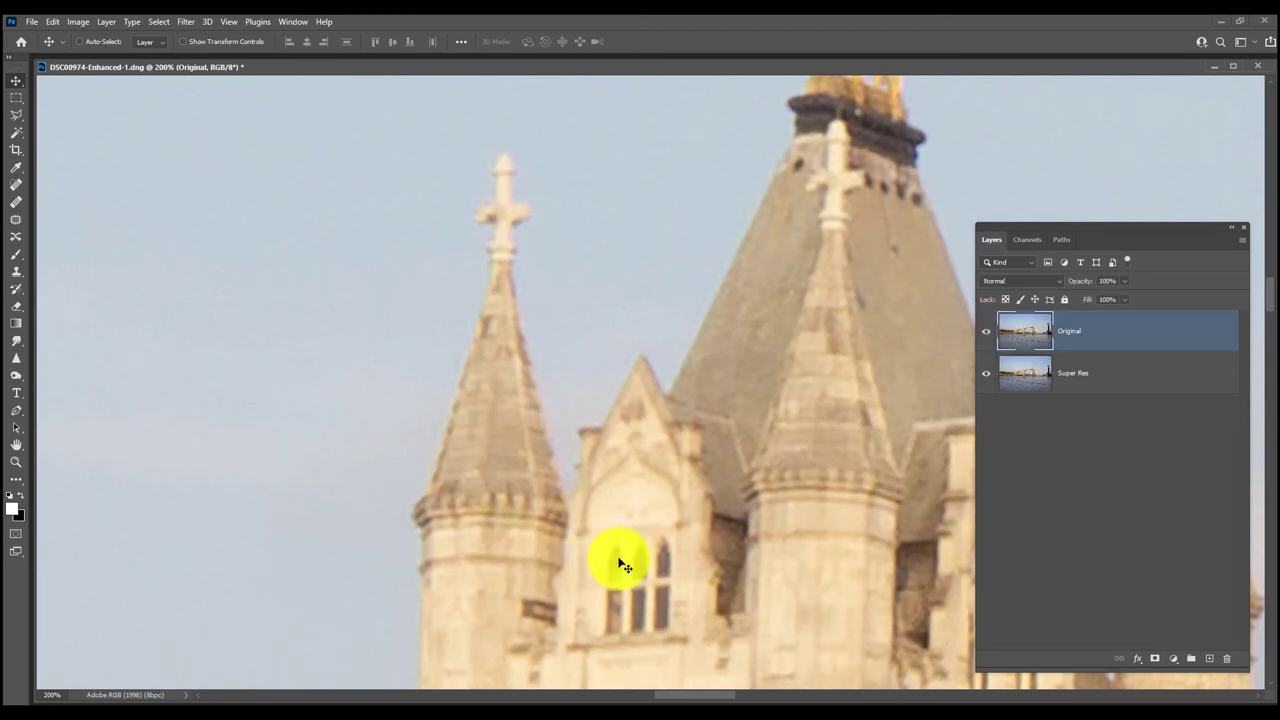
Examine the riverboat under the bridge at 200% with the Original layer shown and hidden
{"action": "scroll", "coordinate": [617, 563], "scroll_direction": "down", "scroll_amount": 5}
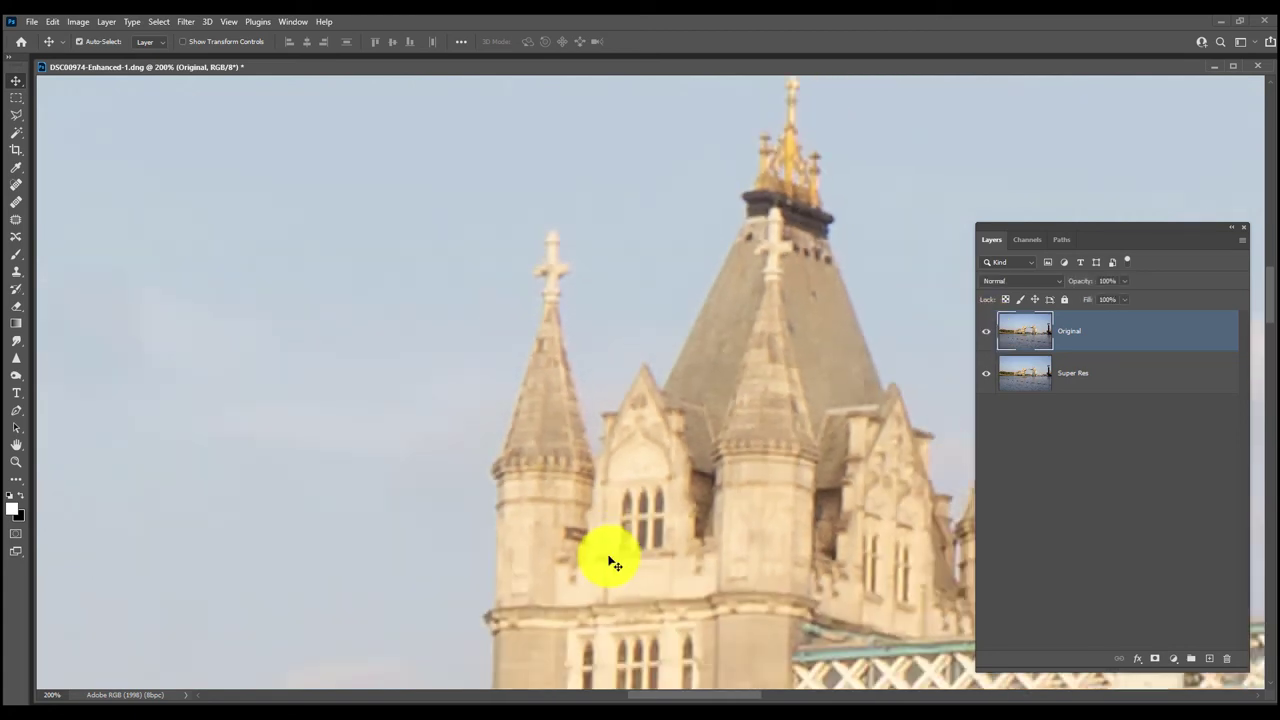
{"action": "scroll", "coordinate": [680, 487], "scroll_direction": "right", "scroll_amount": 10}
{"action": "scroll", "coordinate": [680, 487], "scroll_direction": "down", "scroll_amount": 3}
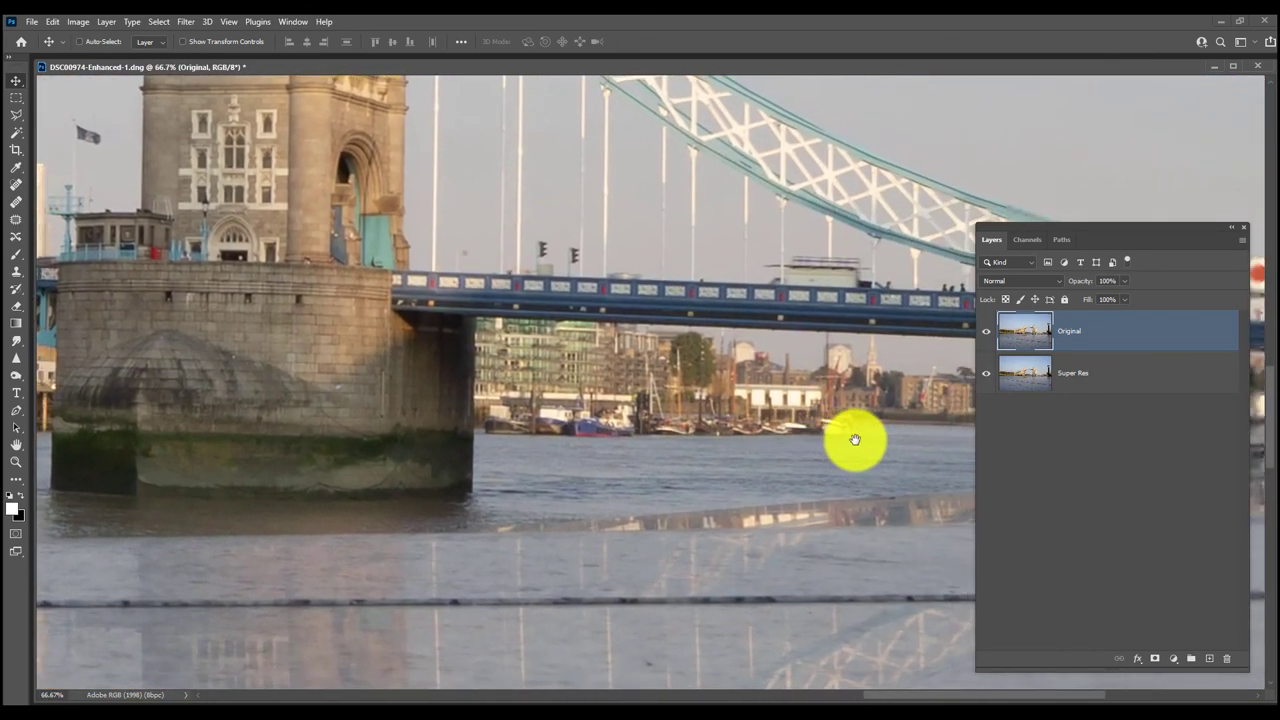
{"action": "left_click_drag", "start_coordinate": [855, 440], "coordinate": [383, 443]}
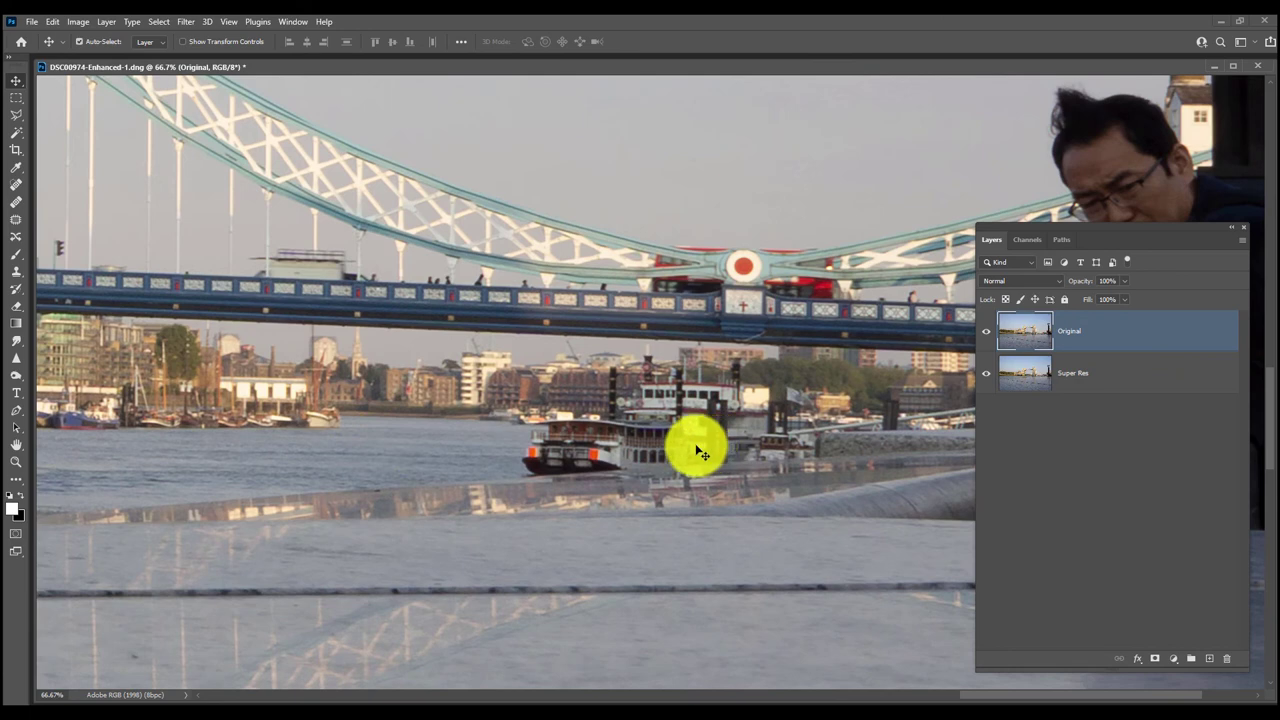
{"action": "scroll", "coordinate": [700, 449], "scroll_direction": "up", "scroll_amount": 4}
{"action": "left_click_drag", "start_coordinate": [517, 561], "coordinate": [651, 360]}
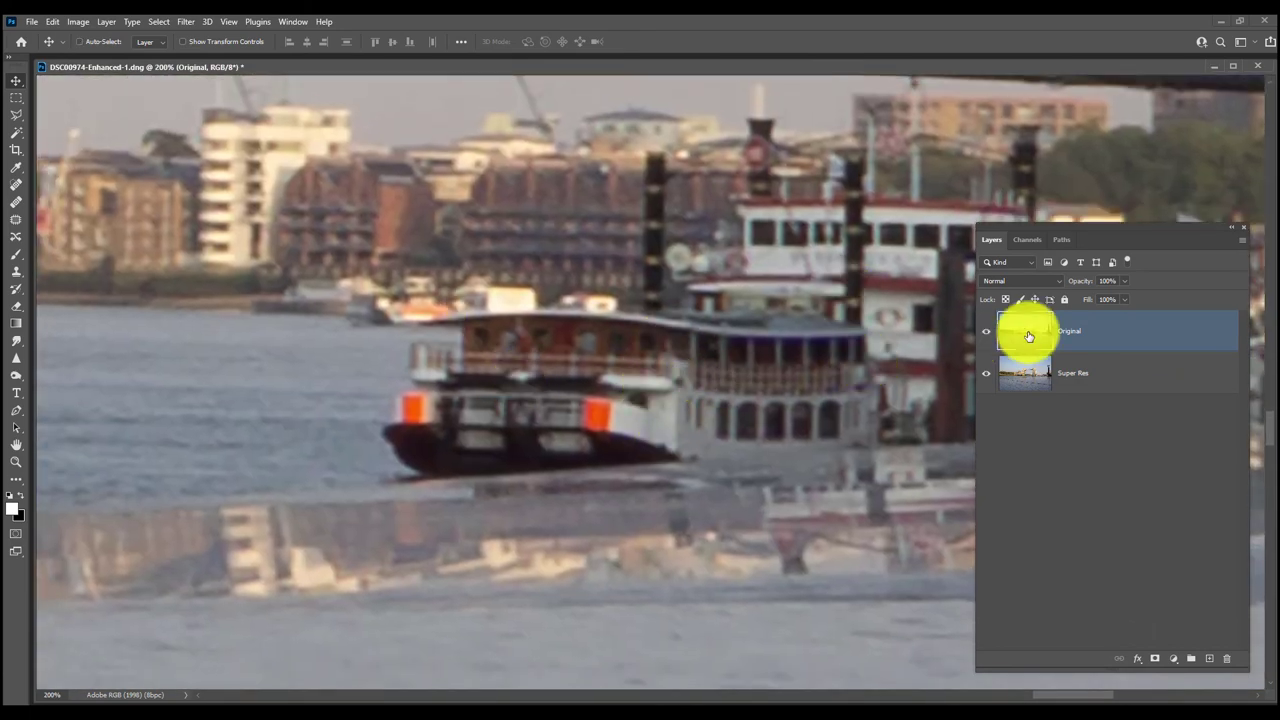
{"action": "left_click", "coordinate": [985, 332]}
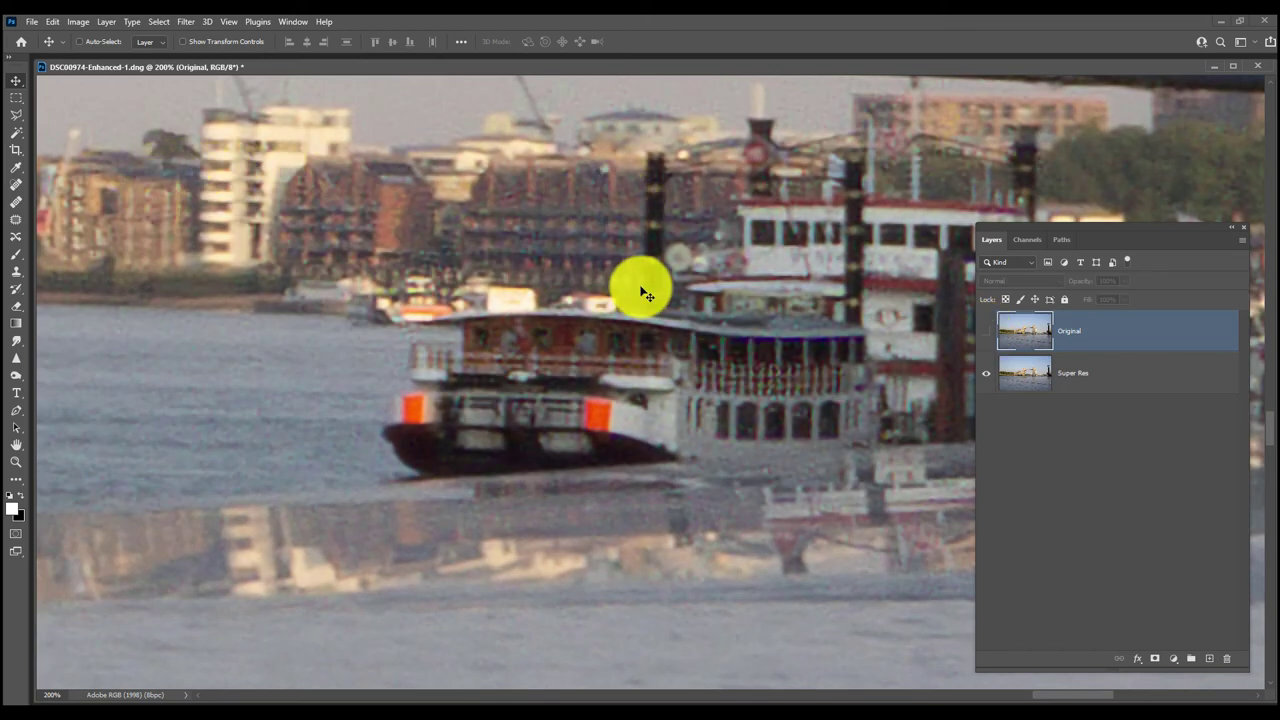
Compare the riverboat and the riverside buildings at 200% and 100% by toggling the Original layer's visibility
{"action": "left_click", "coordinate": [986, 333]}
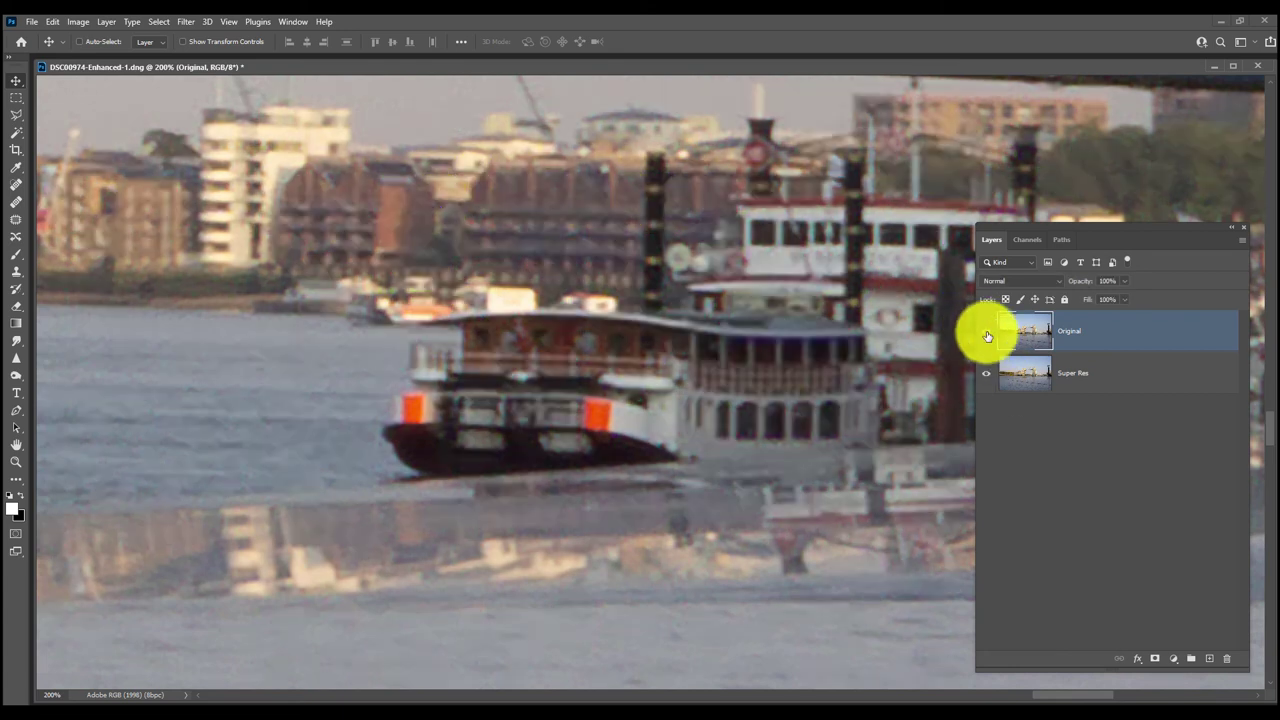
{"action": "left_click", "coordinate": [987, 335]}
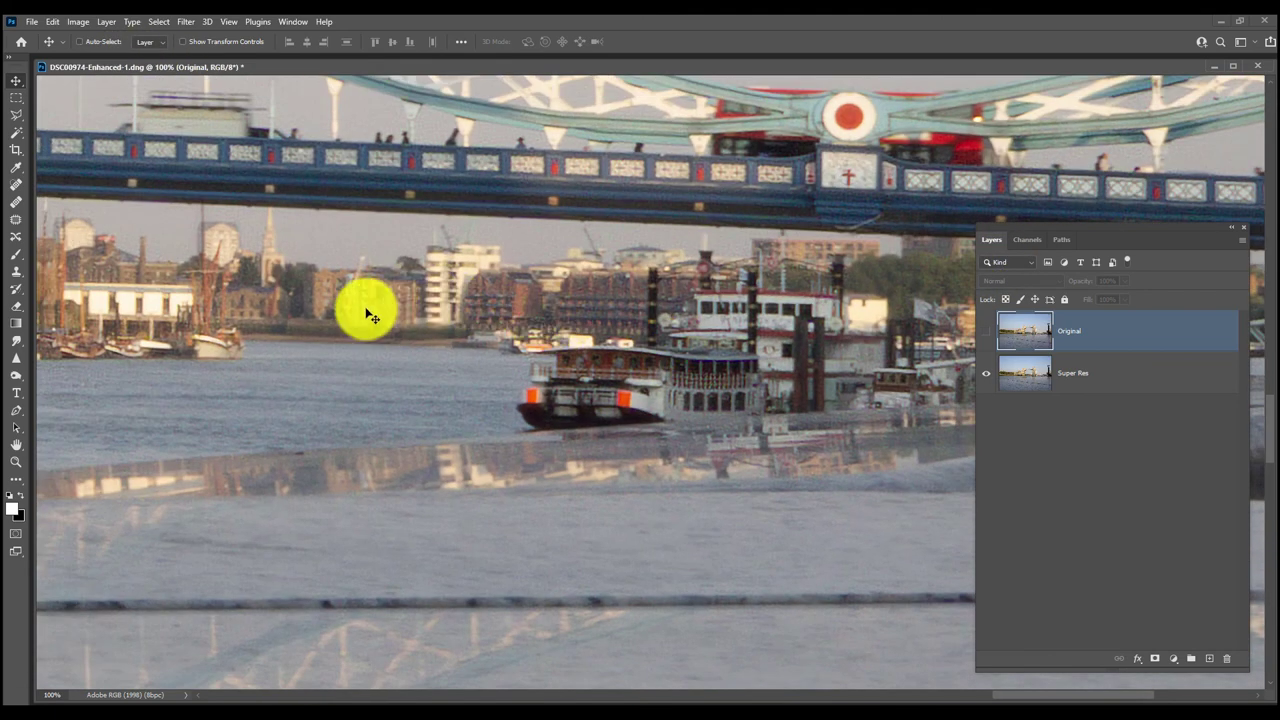
{"action": "left_click", "coordinate": [987, 332]}
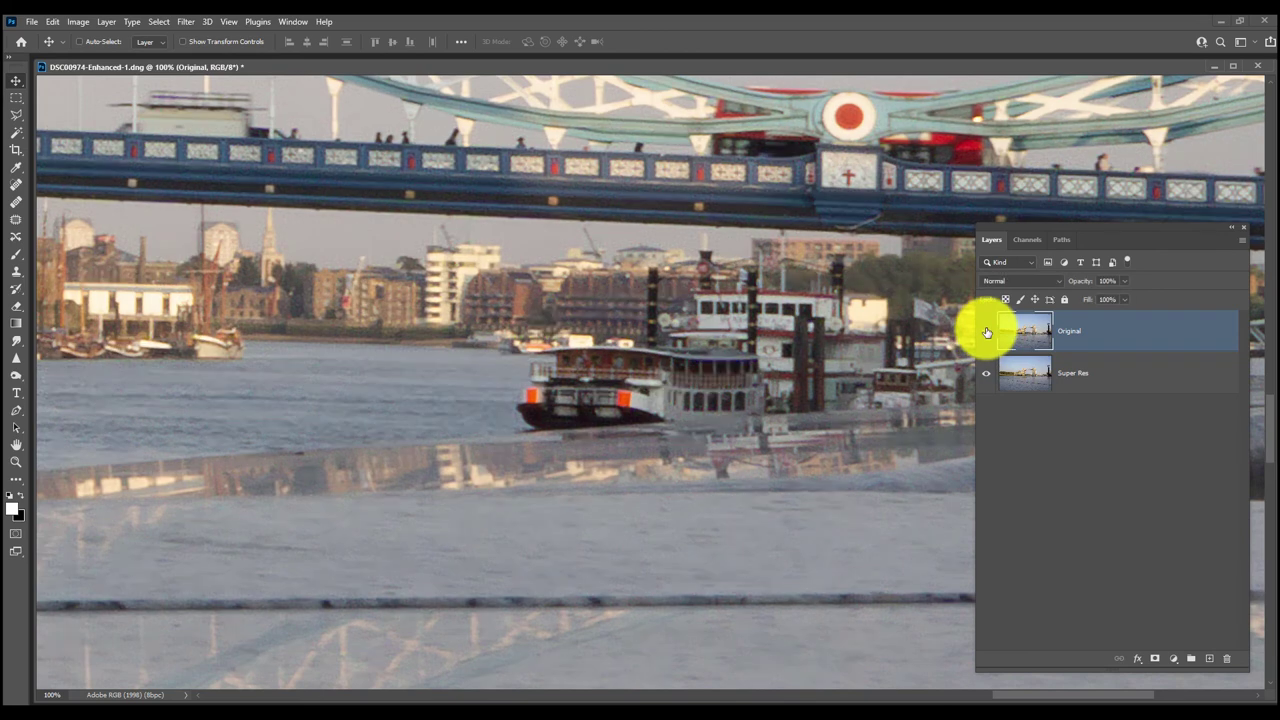
{"action": "left_click", "coordinate": [987, 332]}
{"action": "left_click", "coordinate": [987, 332]}
{"action": "left_click", "coordinate": [987, 332]}
{"action": "left_click", "coordinate": [986, 332]}
Zoom out to view the whole bridge photo at 8.33% and reposition its floating document window in the workspace
{"action": "left_click_drag", "start_coordinate": [810, 358], "coordinate": [492, 345]}
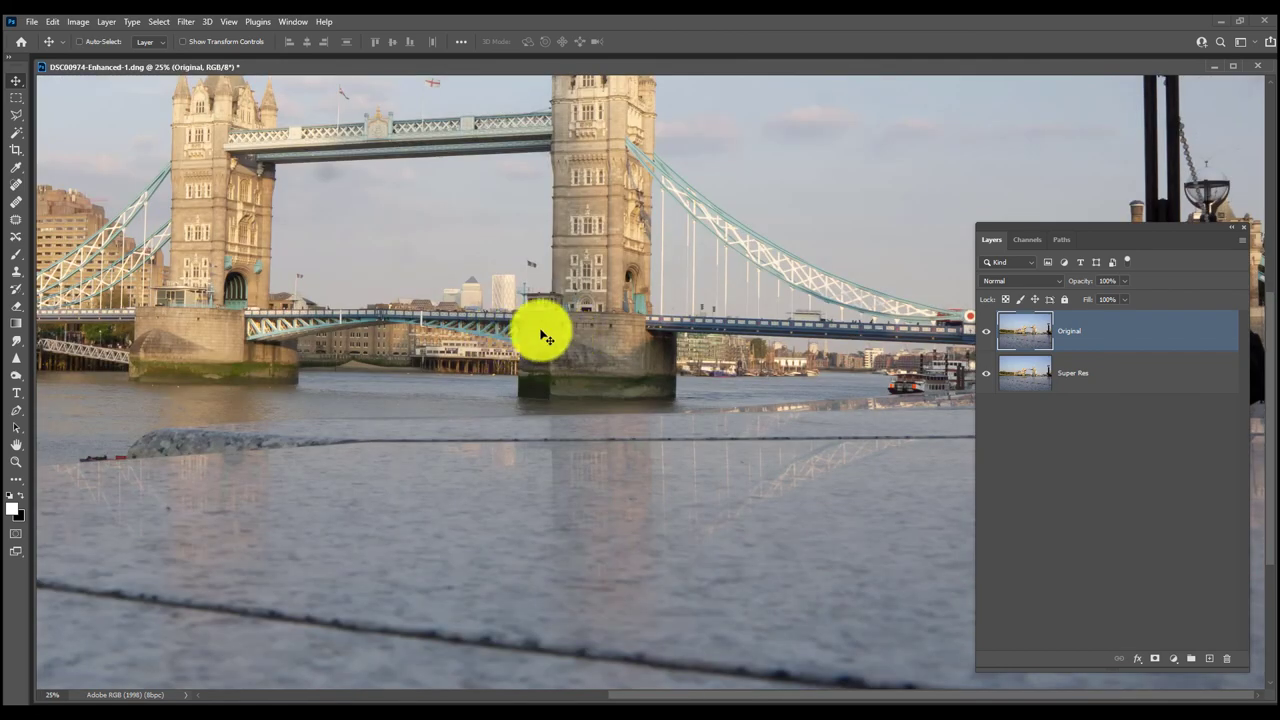
{"action": "left_click_drag", "start_coordinate": [500, 397], "coordinate": [565, 440]}
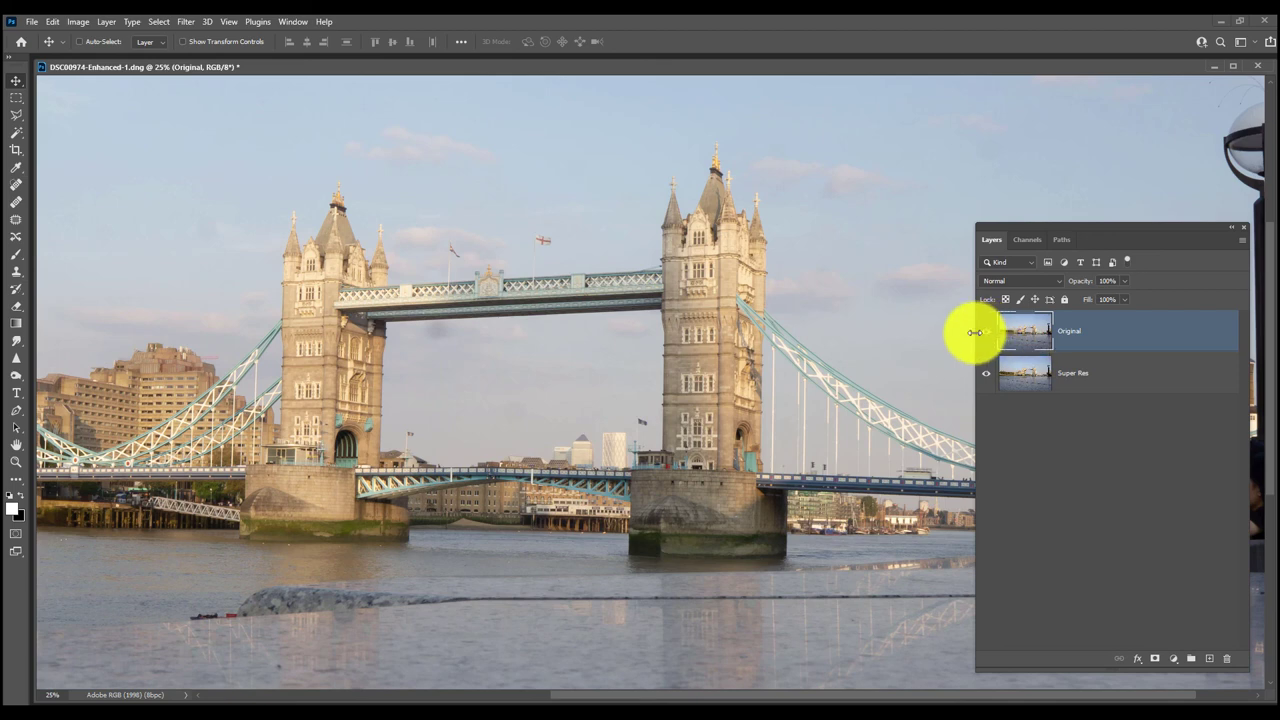
{"action": "key", "text": "ctrl+minus"}
{"action": "key", "text": "ctrl+minus"}
{"action": "key", "text": "ctrl+minus"}
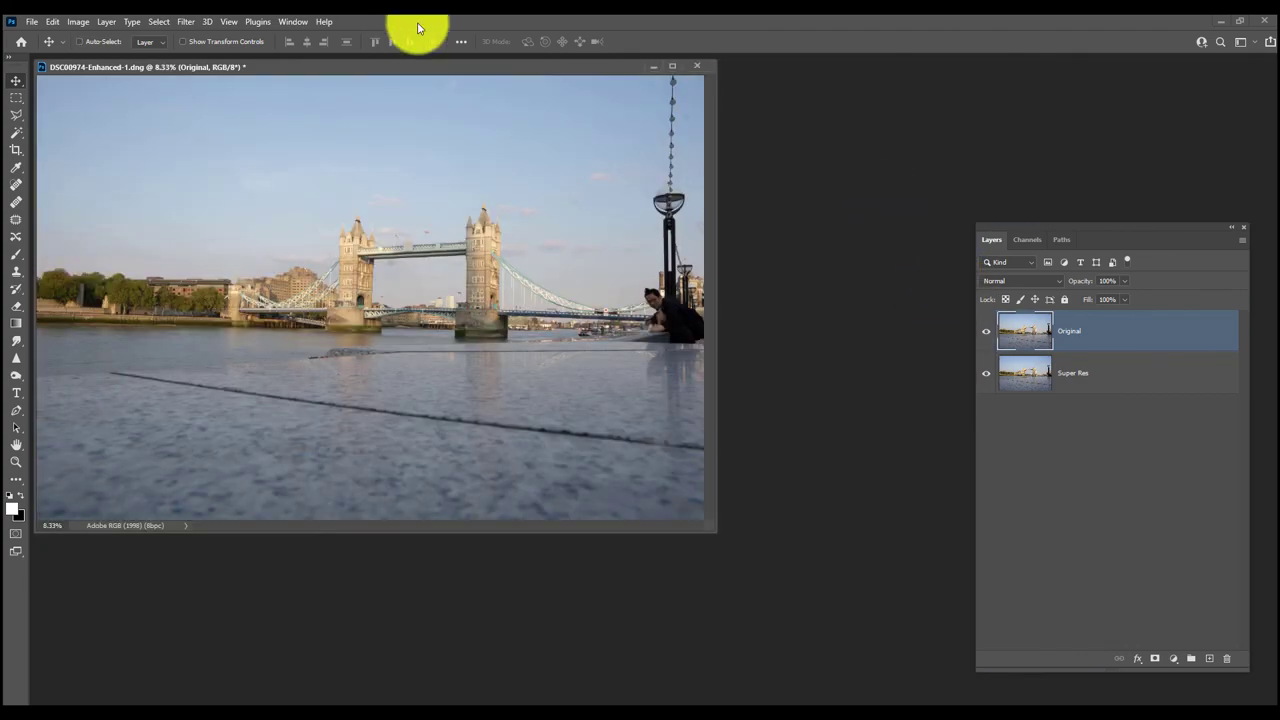
{"action": "left_click_drag", "start_coordinate": [523, 74], "coordinate": [609, 146]}
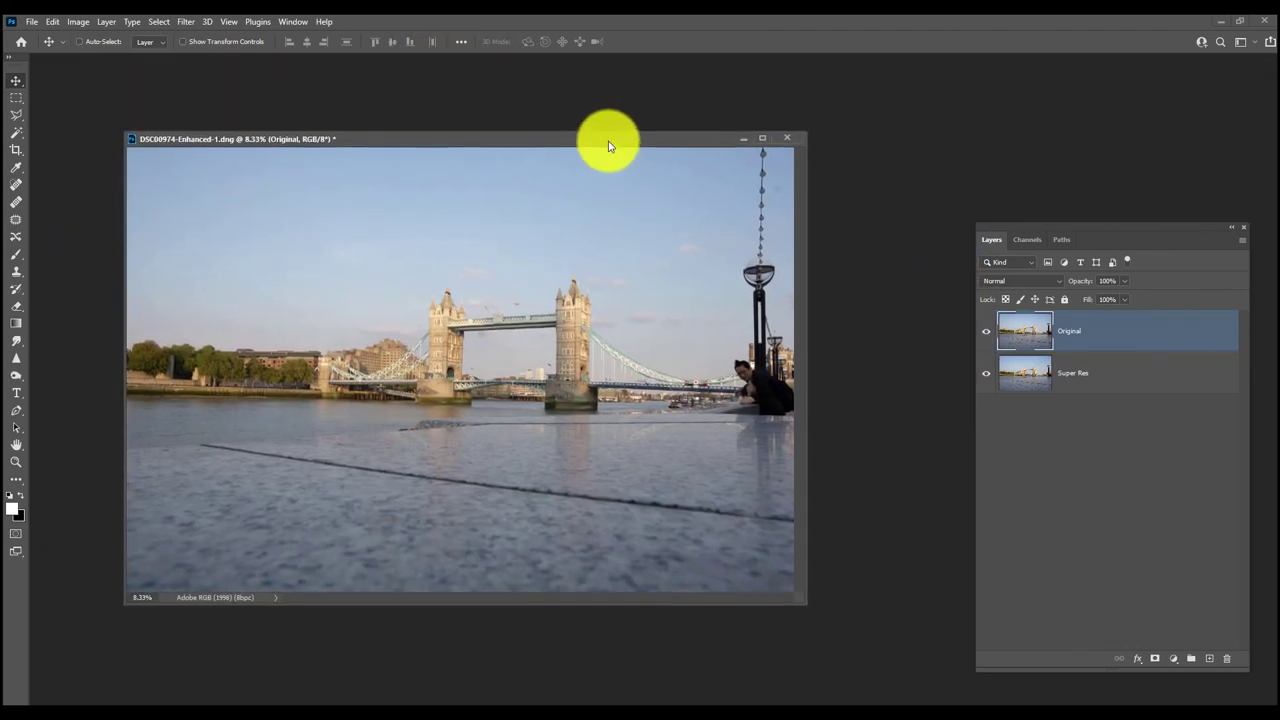